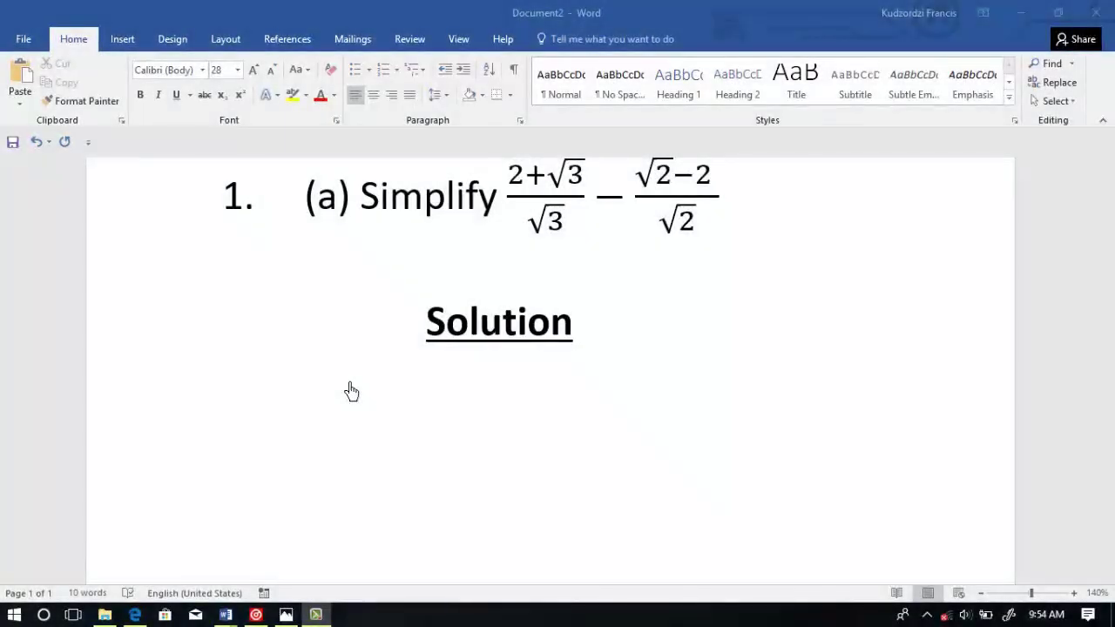
# Step: Add the heading "Method 1(Find LCM first)" under Solution and place a copy of the question's expression below it, followed by an equals sign
pyautogui.write('Method 1(Find LC')
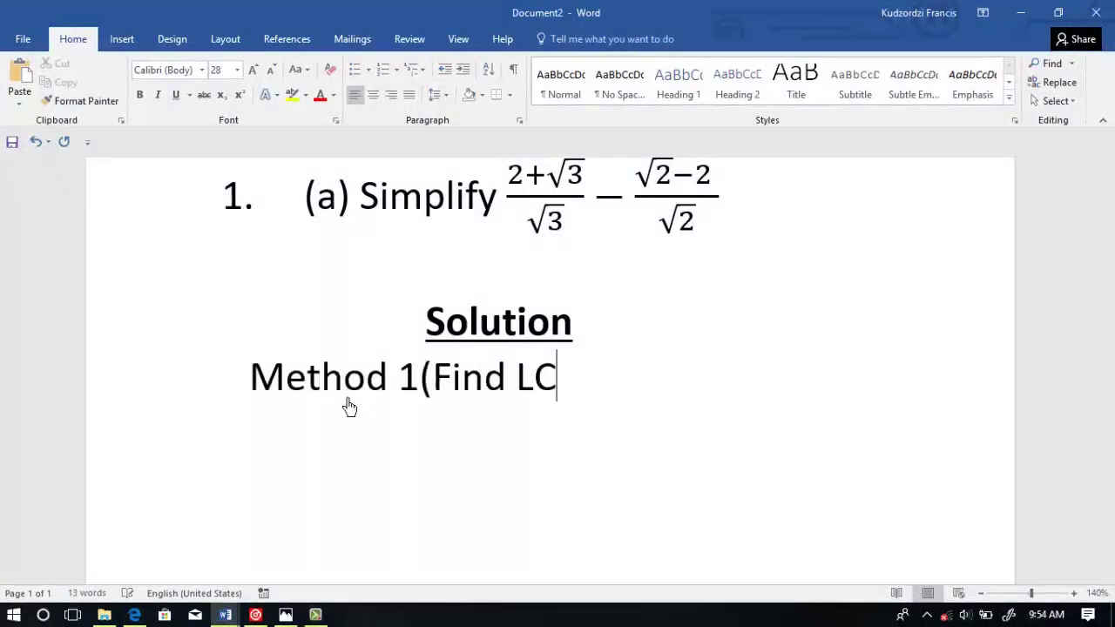
pyautogui.write('M firt')
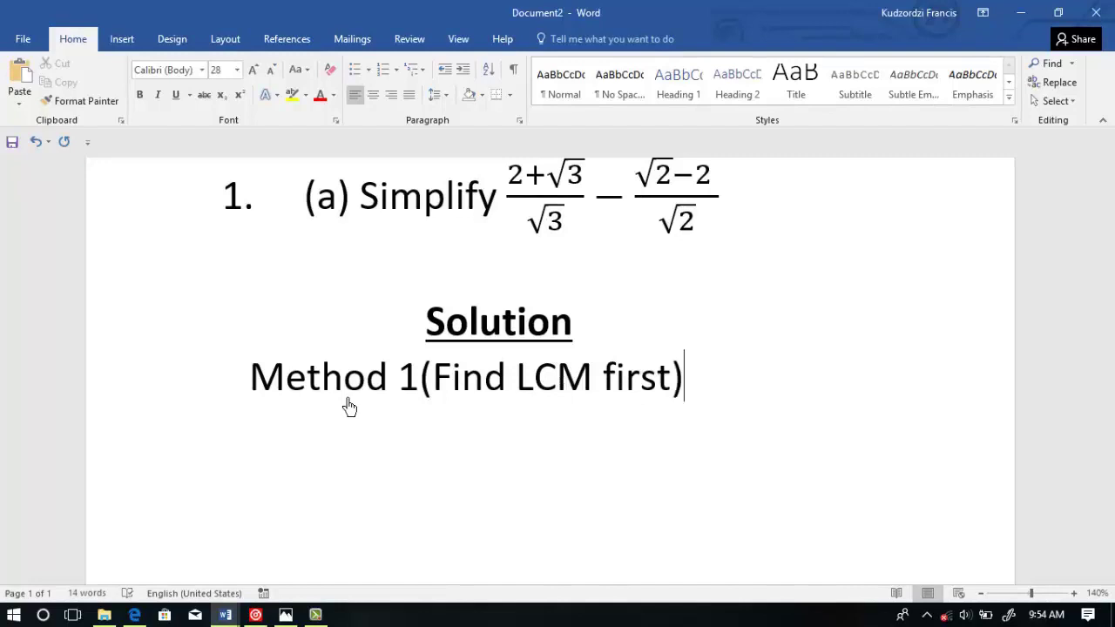
pyautogui.moveTo(503, 169); pyautogui.dragTo(665, 230)
pyautogui.hotkey('ctrl', 'c')
pyautogui.click(282, 497)
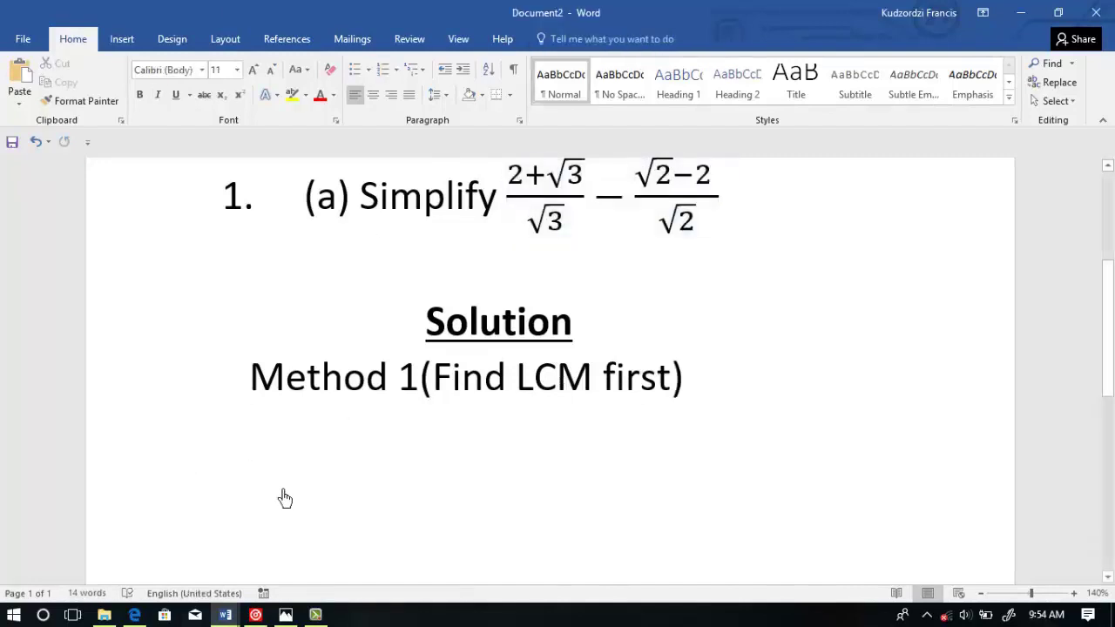
pyautogui.hotkey('ctrl', 'v')
pyautogui.write('=')
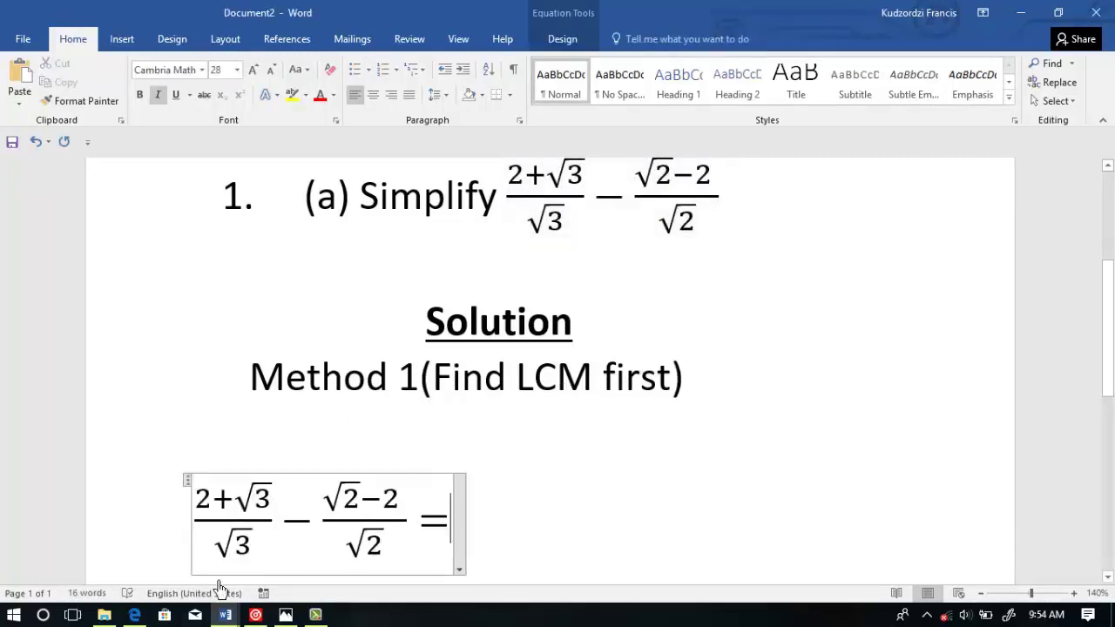
# Step: Write the bracketed product (√3 × √2) after the equals sign
pyautogui.write('(')
pyautogui.write('\\sqrt 3\\times')
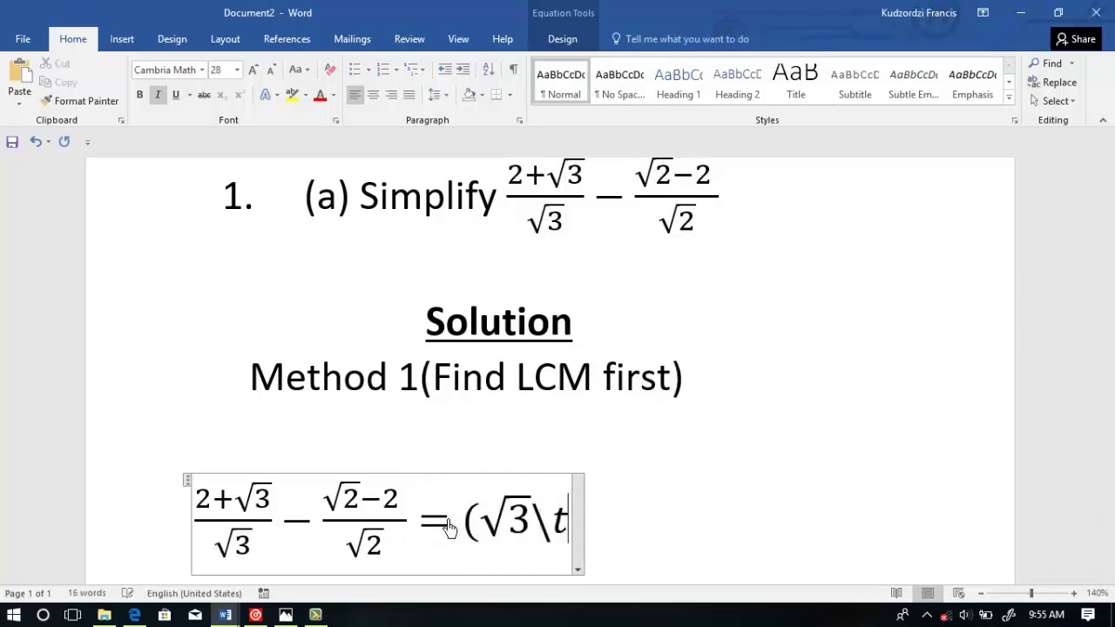
pyautogui.moveTo(355, 543); pyautogui.dragTo(381, 555)
pyautogui.hotkey('ctrl', 'c')
pyautogui.click(571, 522)
pyautogui.write('\\sqrt 2)')
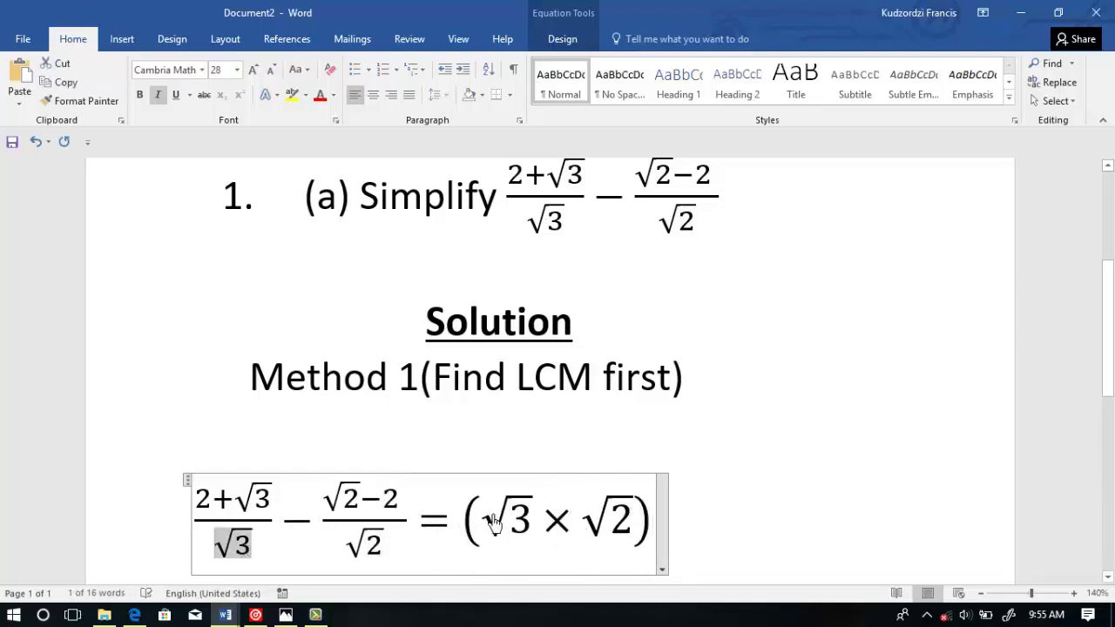
# Step: Turn the bracketed product into the denominator of a fraction with √2 as its numerator
pyautogui.doubleClick(617, 523)
pyautogui.click(454, 526)
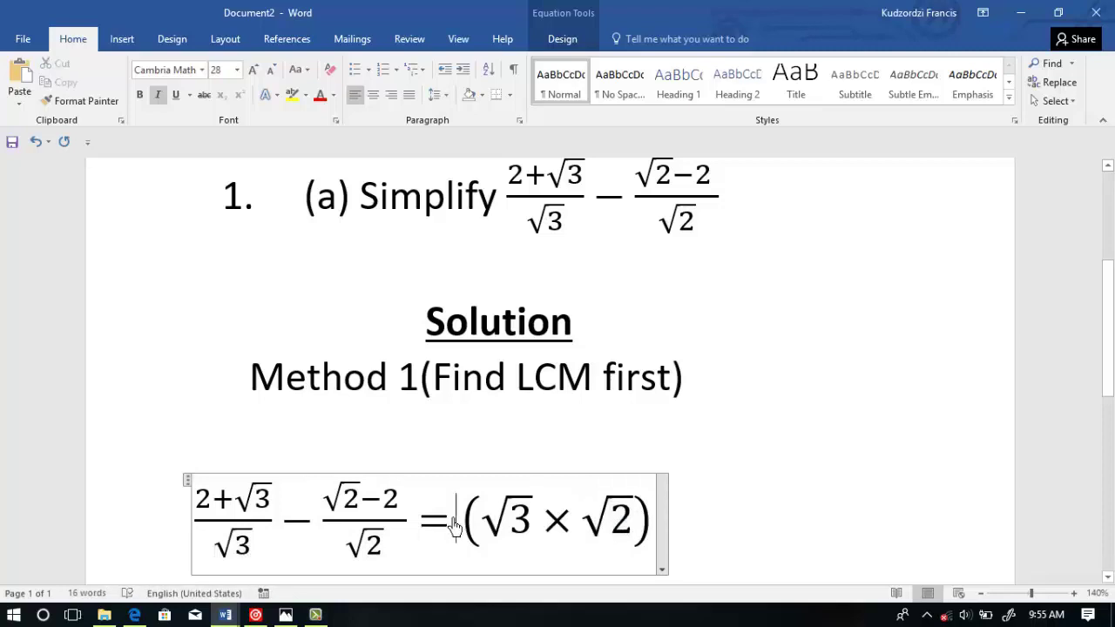
pyautogui.write('\\sqrt 2/')
pyautogui.press('End')
pyautogui.press('space')
# Step: Extend the new numerator with (2+√3), copied from the first fraction, and a minus sign
pyautogui.moveTo(199, 497); pyautogui.dragTo(264, 514)
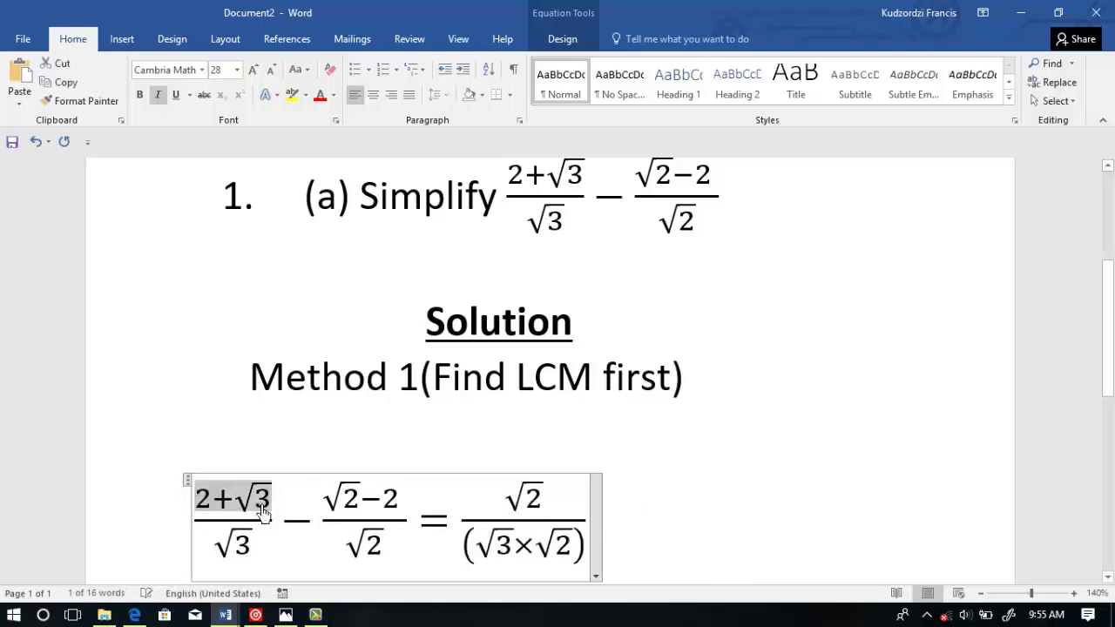
pyautogui.click(551, 504)
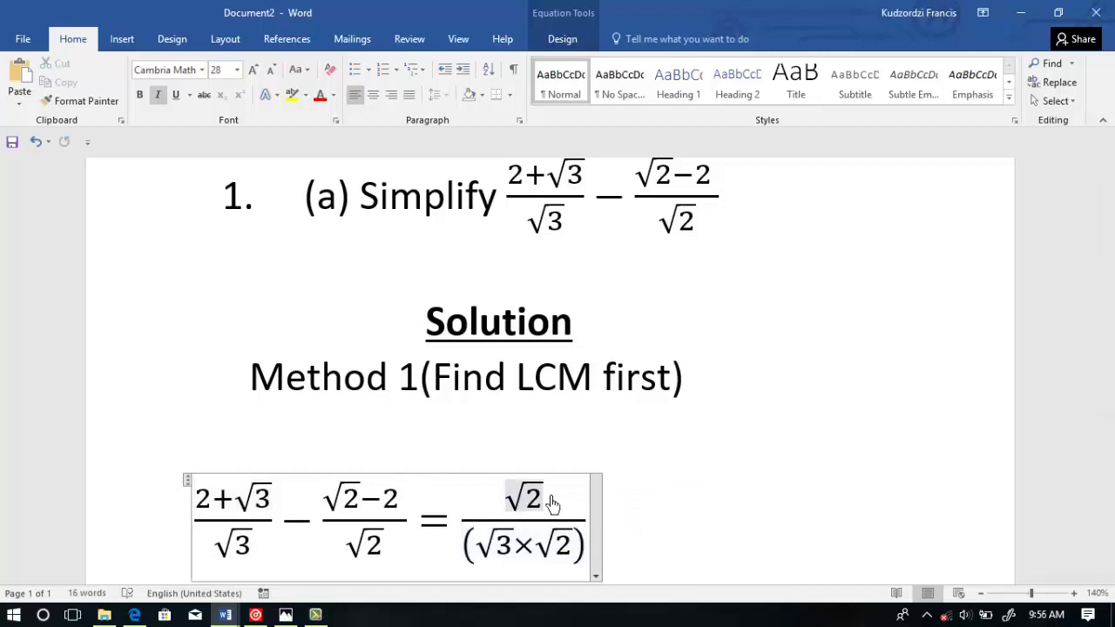
pyautogui.write('(')
pyautogui.hotkey('ctrl', 'v')
pyautogui.write(')-')
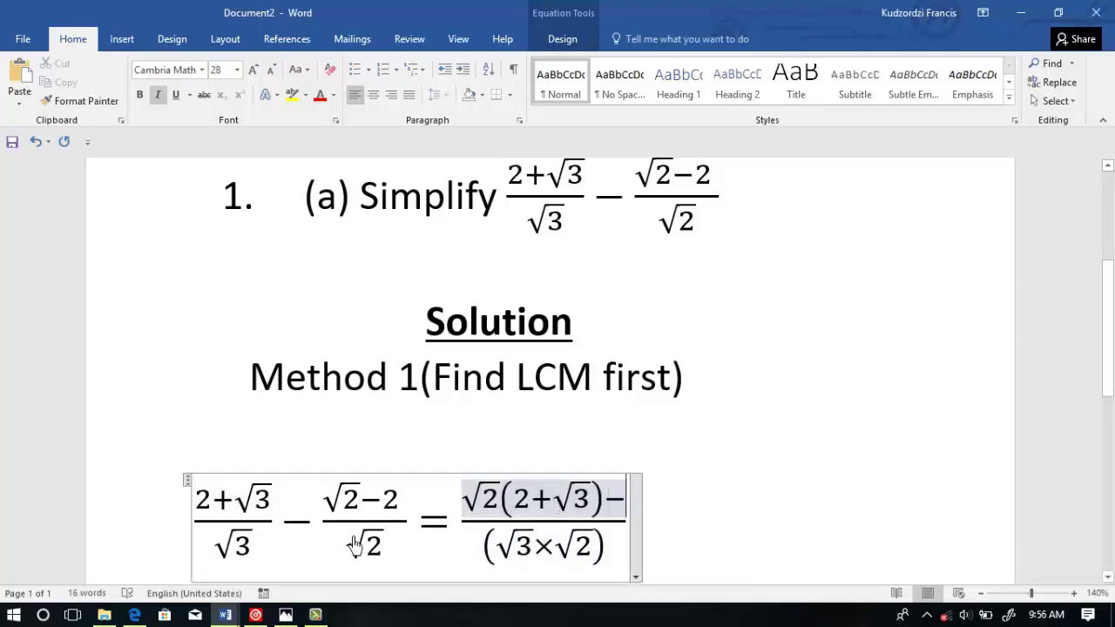
# Step: Add a copy of √3 after the minus sign in the numerator
pyautogui.doubleClick(355, 545)
pyautogui.doubleClick(516, 549)
pyautogui.click(624, 499)
pyautogui.moveTo(511, 542)
pyautogui.mouseDown()
pyautogui.moveTo(530, 547)
pyautogui.moveTo(509, 538)
pyautogui.mouseUp()
pyautogui.click(625, 501)
pyautogui.hotkey('ctrl', 'v')
# Step: Append the second fraction's numerator in brackets, (√2−2), after the √3 factor
pyautogui.moveTo(343, 497); pyautogui.dragTo(396, 501)
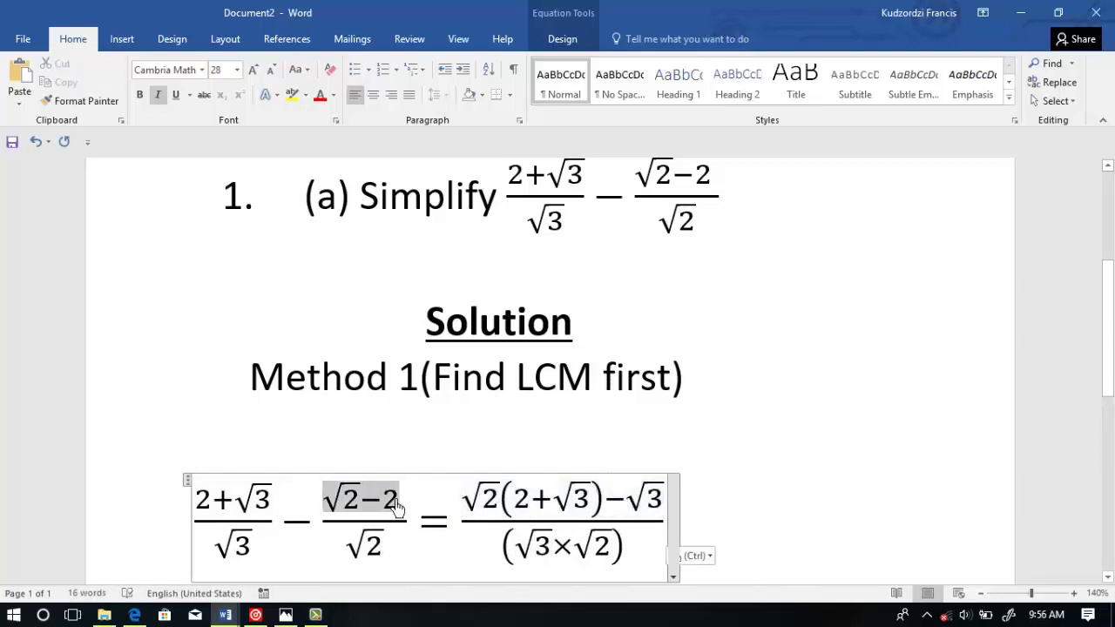
pyautogui.click(658, 501)
pyautogui.hotkey('ctrl', 'v')
pyautogui.hotkey('ctrl', 'z')
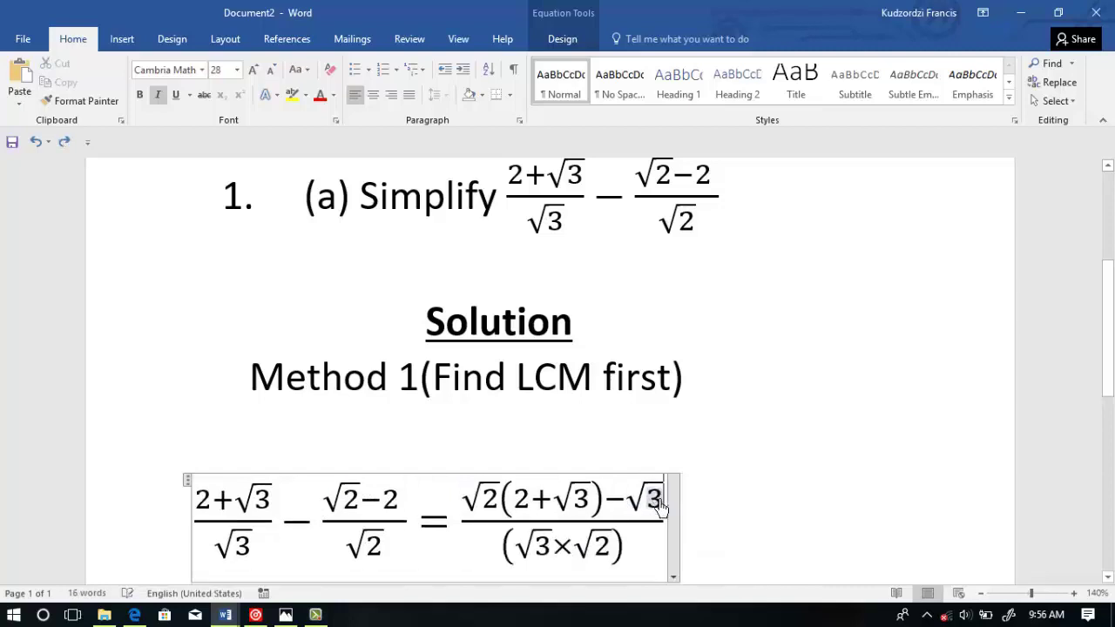
pyautogui.hotkey('ctrl', 'v')
pyautogui.write(')')
pyautogui.click(664, 501)
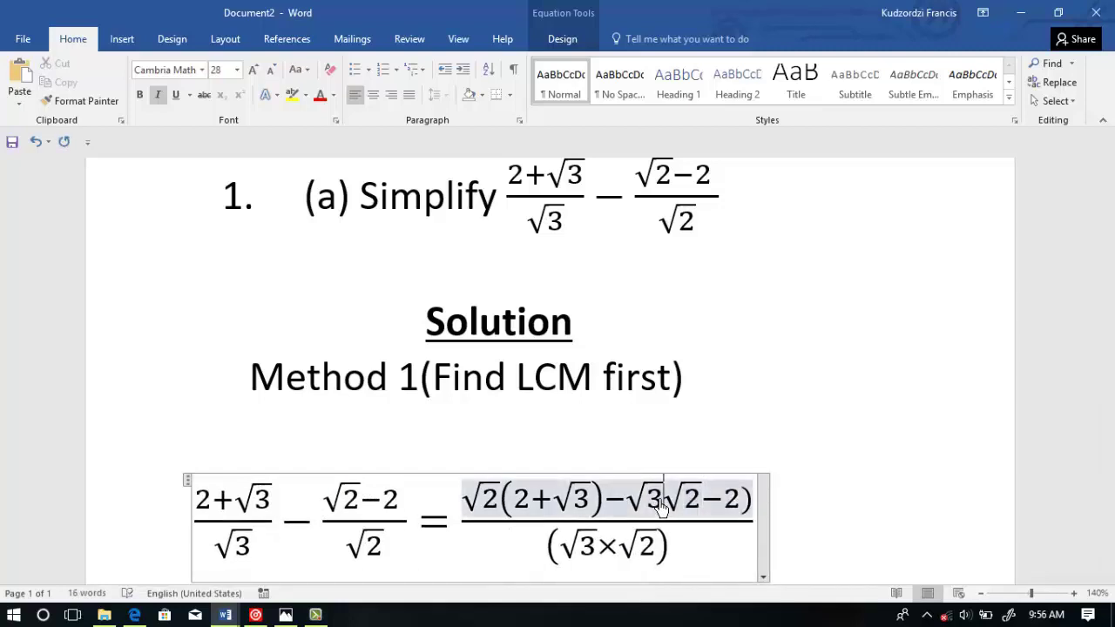
pyautogui.write('(')
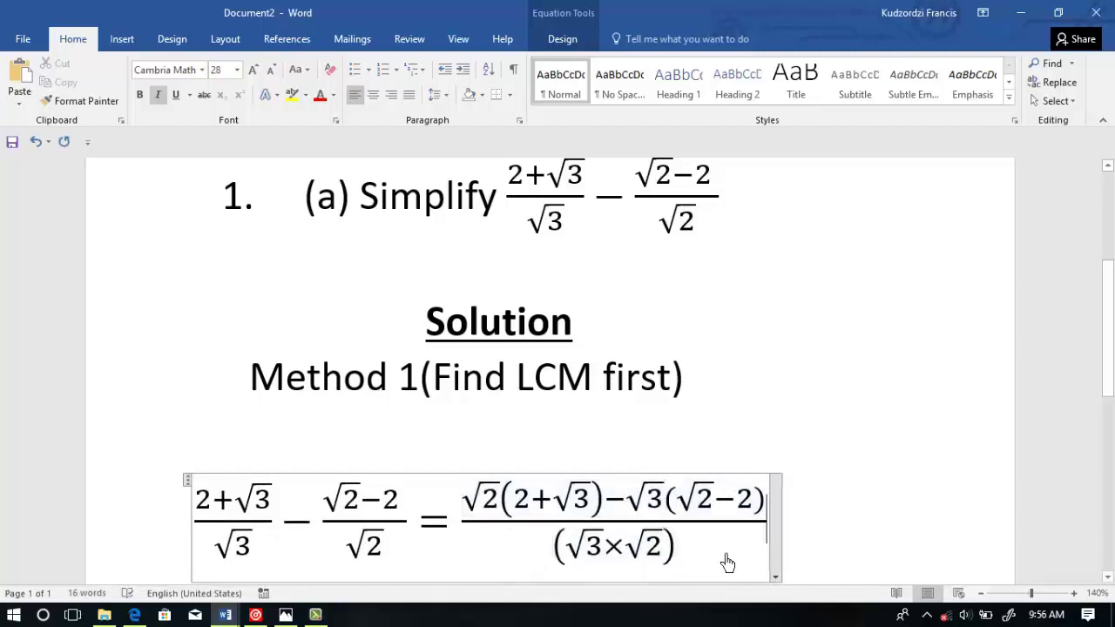
pyautogui.click(764, 497)
# Step: Add the line "Now, we expand the bracket;" and paste a copy of the combined fraction with its equals sign below it
pyautogui.scroll(-4, 919, 561)
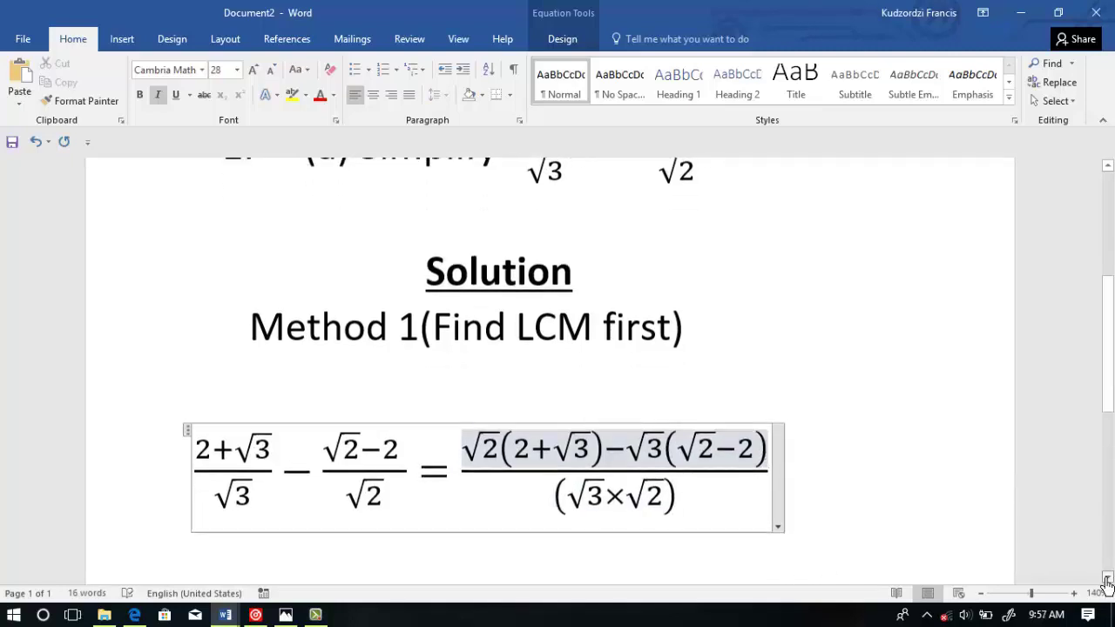
pyautogui.click(843, 436)
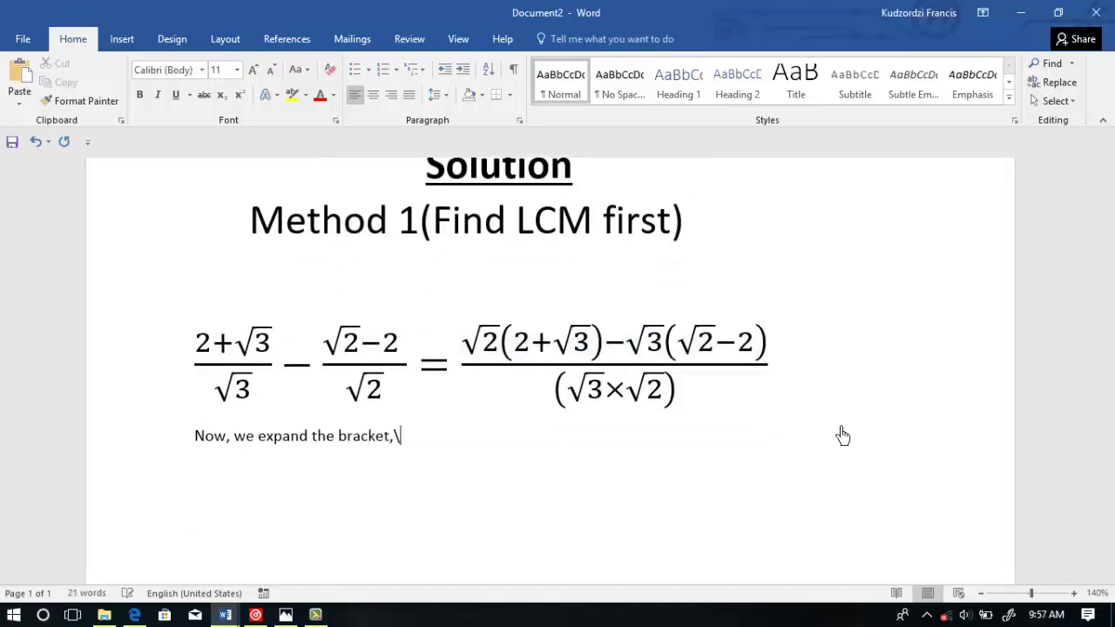
pyautogui.moveTo(470, 340); pyautogui.dragTo(595, 366)
pyautogui.hotkey('ctrl', 'c')
pyautogui.click(588, 479)
pyautogui.hotkey('ctrl', 'v')
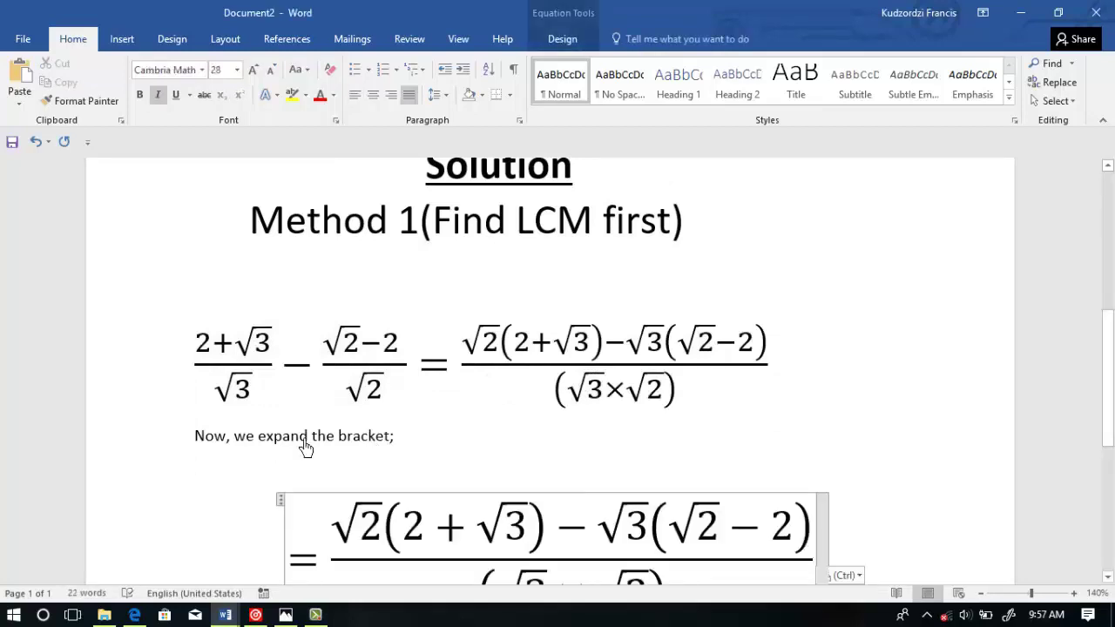
# Step: Move the leading √2 of the copied numerator into the first bracket, directly after the 2
pyautogui.scroll(-5, 924, 493)
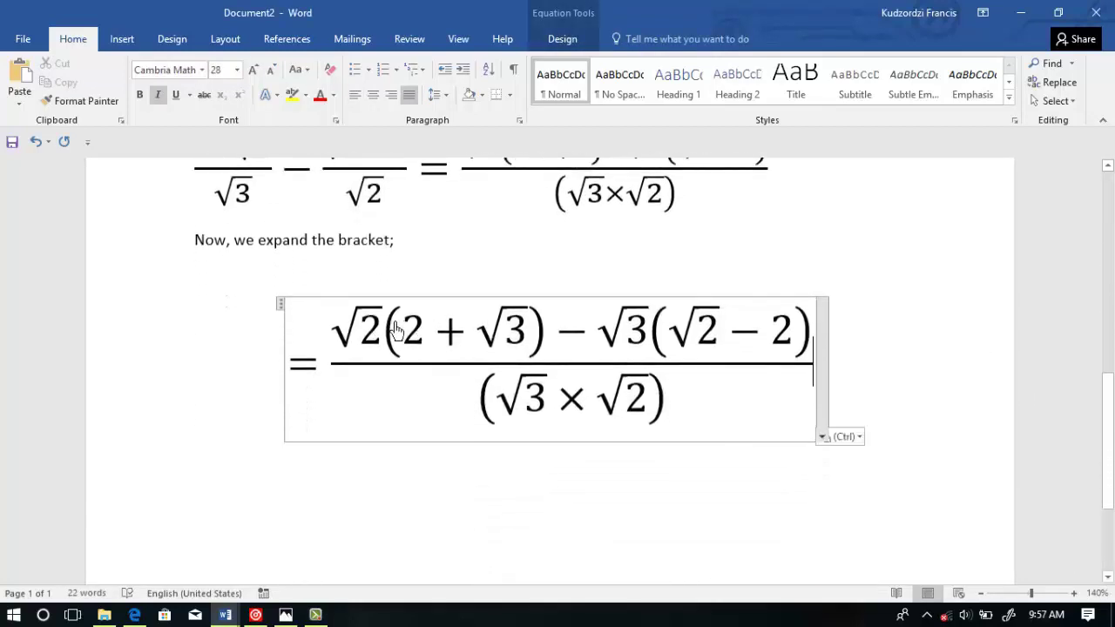
pyautogui.doubleClick(397, 327)
pyautogui.doubleClick(397, 327)
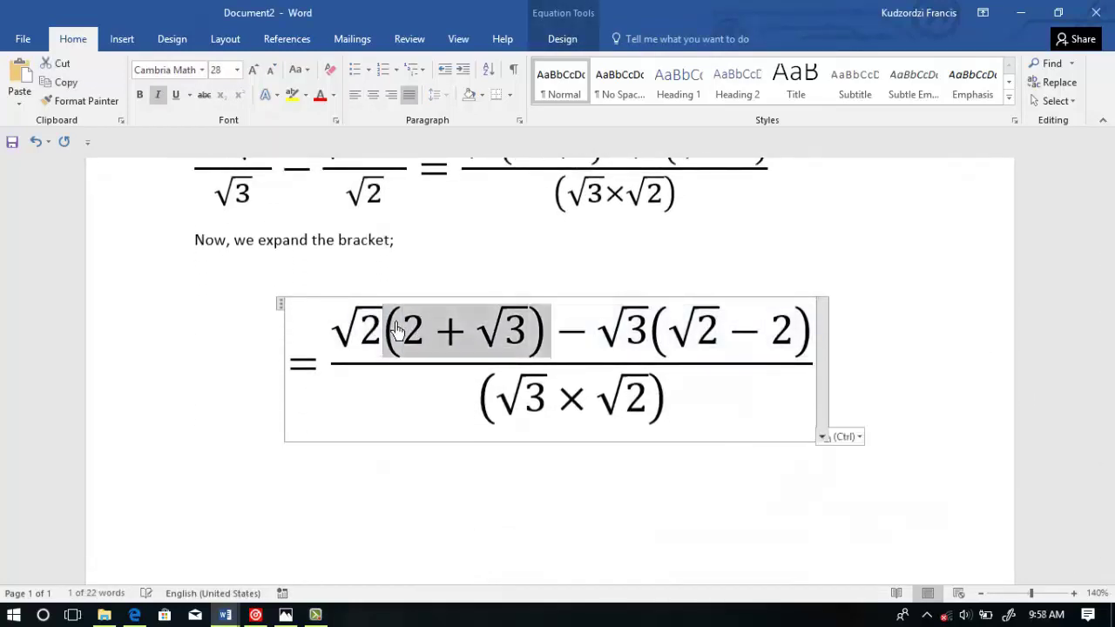
pyautogui.moveTo(366, 328)
pyautogui.mouseDown()
pyautogui.moveTo(345, 324)
pyautogui.moveTo(371, 325)
pyautogui.mouseUp()
pyautogui.doubleClick(372, 331)
pyautogui.hotkey('ctrl', 'x')
pyautogui.click(404, 330)
pyautogui.hotkey('ctrl', 'v')
pyautogui.click(526, 337)
pyautogui.doubleClick(522, 336)
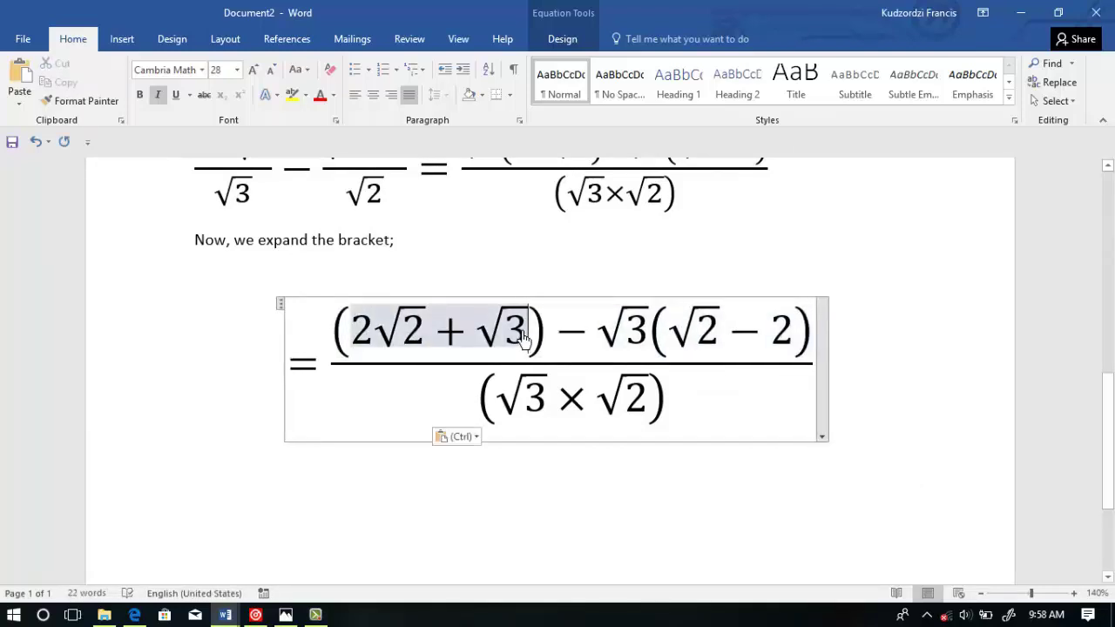
pyautogui.press('ctrl')
pyautogui.write('times')
pyautogui.hotkey('ctrl', 'z')
pyautogui.hotkey('ctrl', 'z')
# Step: Multiply the √3 inside the first bracket by √2, writing it as √3 × √2
pyautogui.click(523, 334)
pyautogui.press('Right')
pyautogui.write('\\')
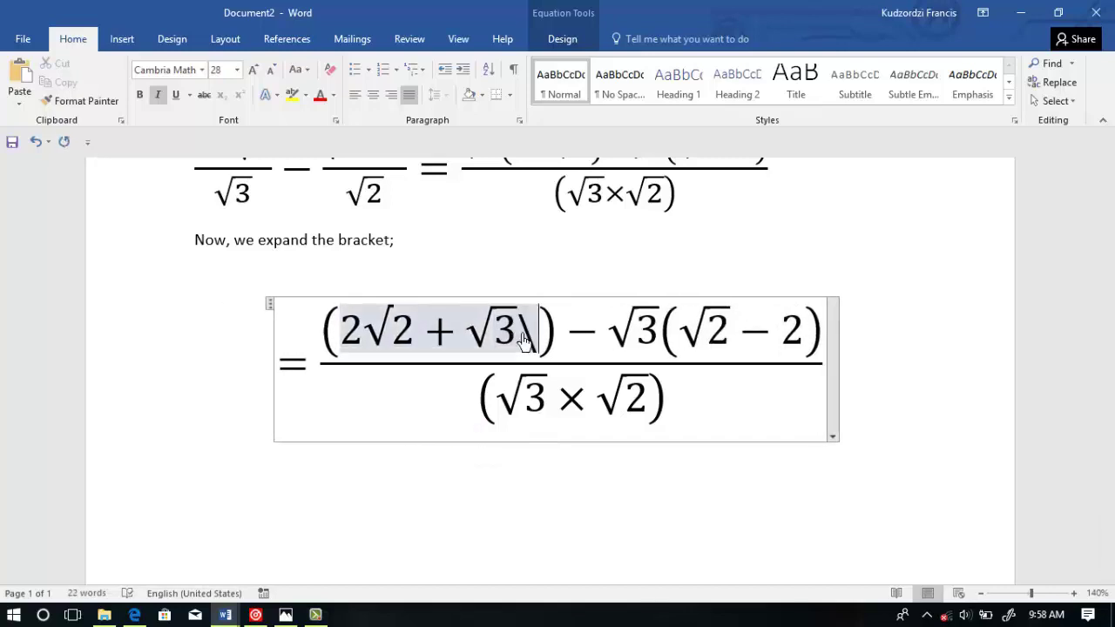
pyautogui.write('times')
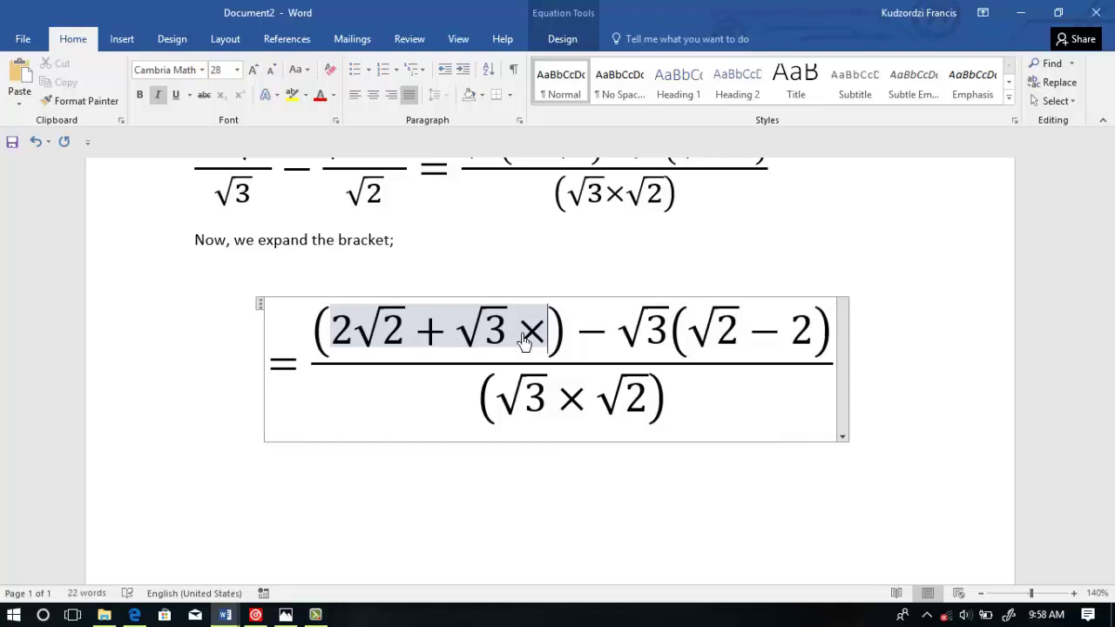
pyautogui.hotkey('ctrl', 'v')
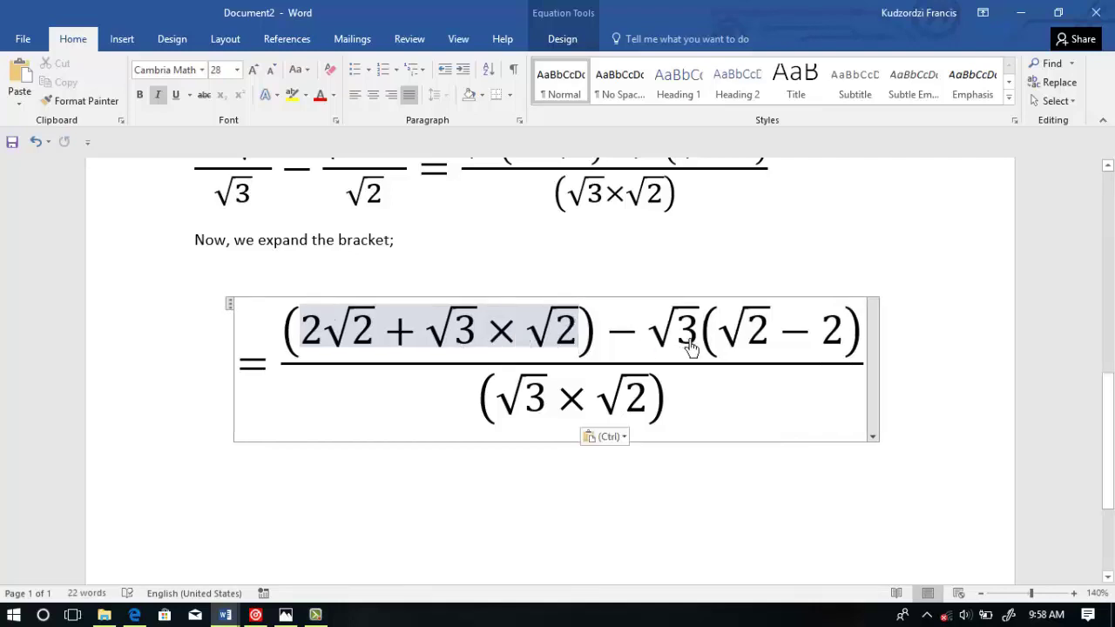
# Step: Remove the brackets around 2√2 + √3 × √2 while keeping the terms in the numerator
pyautogui.moveTo(311, 332); pyautogui.dragTo(667, 344)
pyautogui.hotkey('ctrl', 'x')
pyautogui.press('BackSpace')
pyautogui.hotkey('ctrl', 'v')
# Step: Move the √3 factor inside the second bracket and put a multiplication sign between it and √2
pyautogui.hotkey('ctrl', 'x')
pyautogui.click(672, 342)
pyautogui.hotkey('ctrl', 'v')
pyautogui.write('imes')
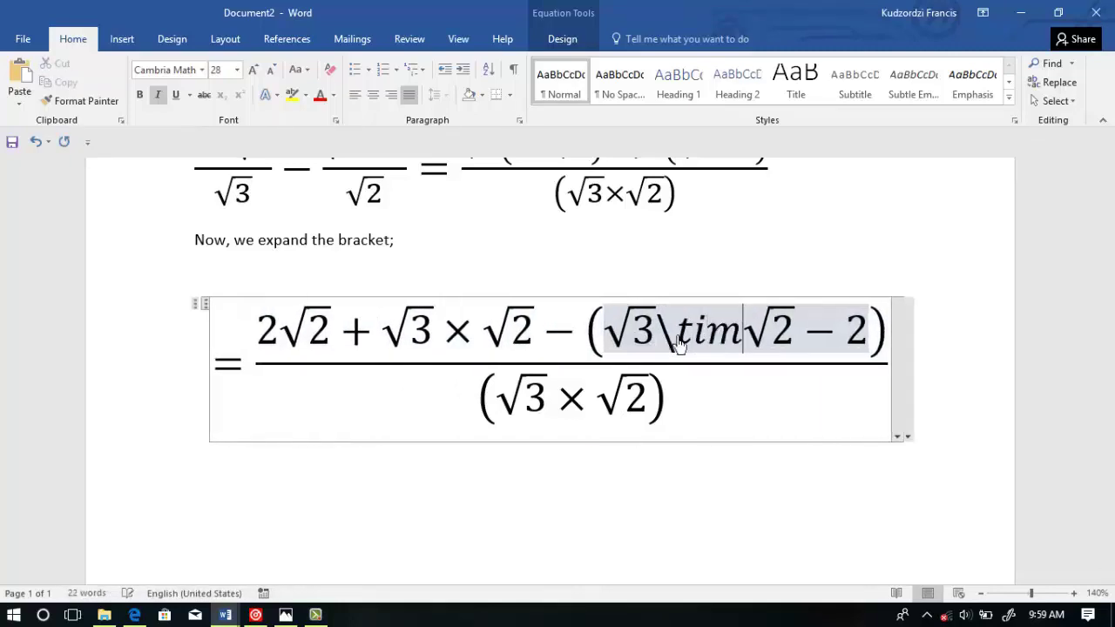
# Step: Change the minus sign in the second bracket to plus and add √3 after the 2
pyautogui.click(810, 344)
pyautogui.press('BackSpace')
pyautogui.write('+')
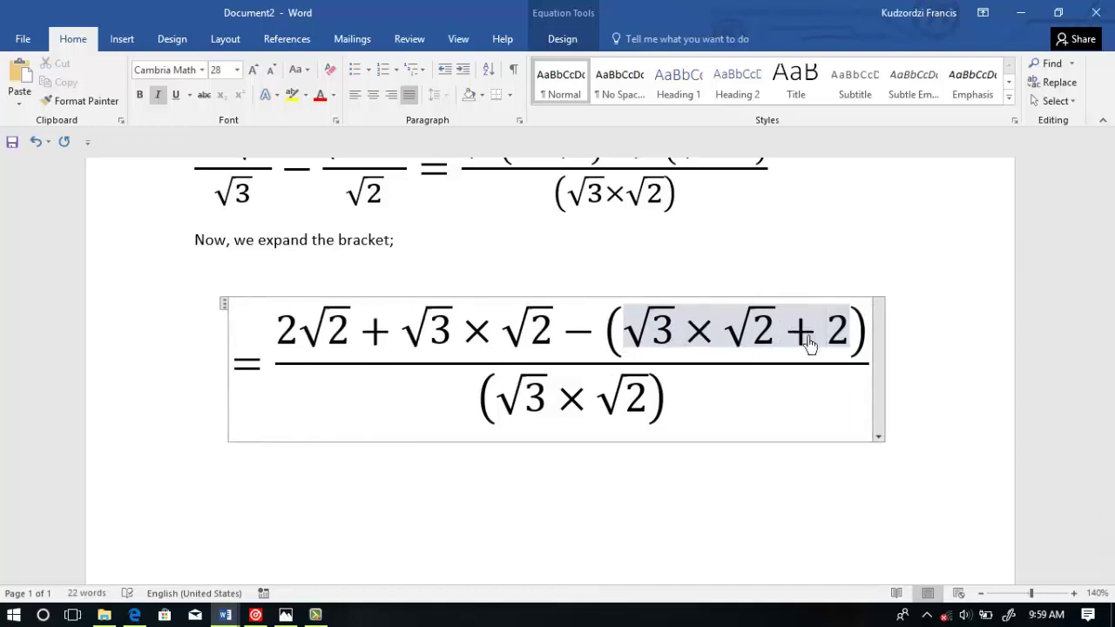
pyautogui.press('Right')
pyautogui.hotkey('ctrl', 'v')
# Step: Remove the second bracket so the numerator ends with √3 × √2 + 2√3
pyautogui.moveTo(595, 334); pyautogui.dragTo(636, 330)
pyautogui.hotkey('ctrl', 'x')
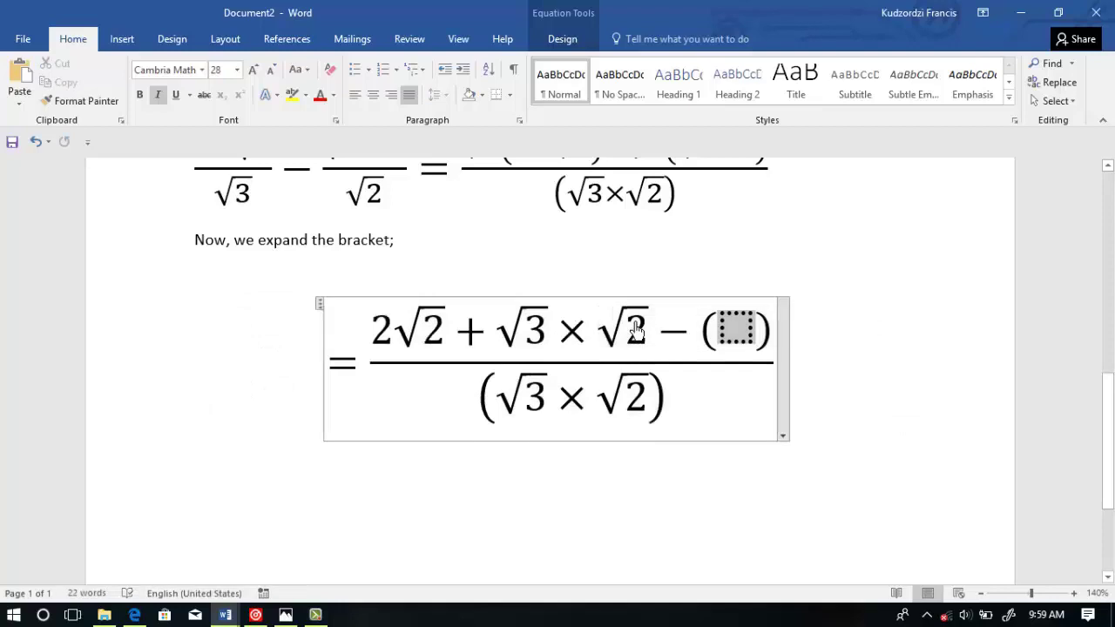
pyautogui.press('BackSpace')
pyautogui.hotkey('ctrl', 'v')
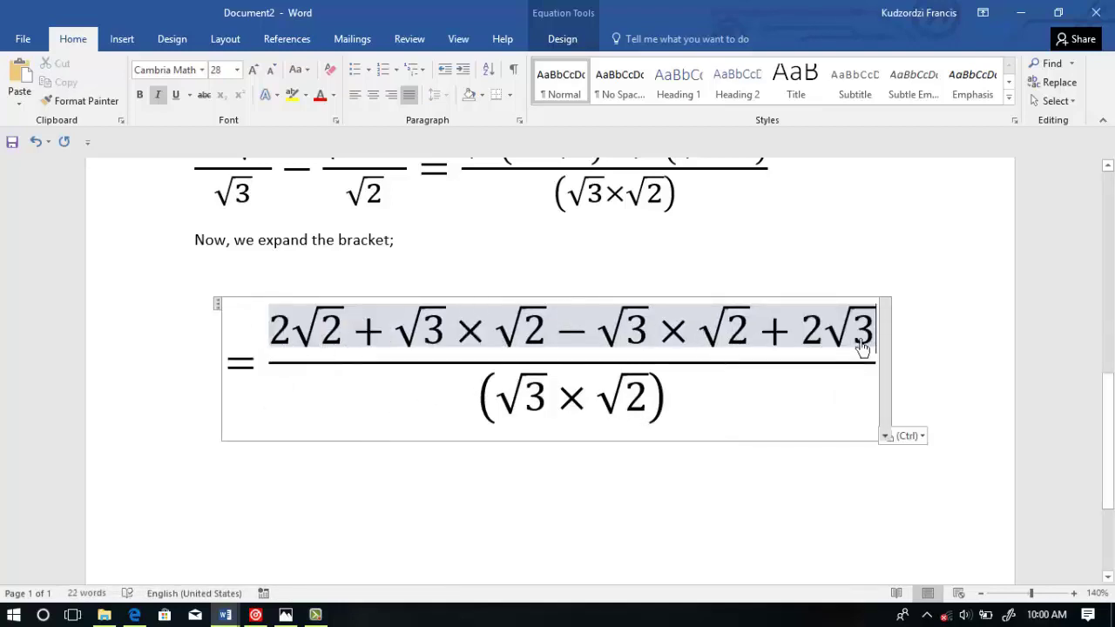
# Step: Paste a copy of the expanded equation on a new line and replace its middle terms √3 × √2 − √3 × √2 with 0
pyautogui.moveTo(540, 433)
pyautogui.mouseDown()
pyautogui.moveTo(318, 327)
pyautogui.moveTo(258, 348)
pyautogui.mouseUp()
pyautogui.click(645, 517)
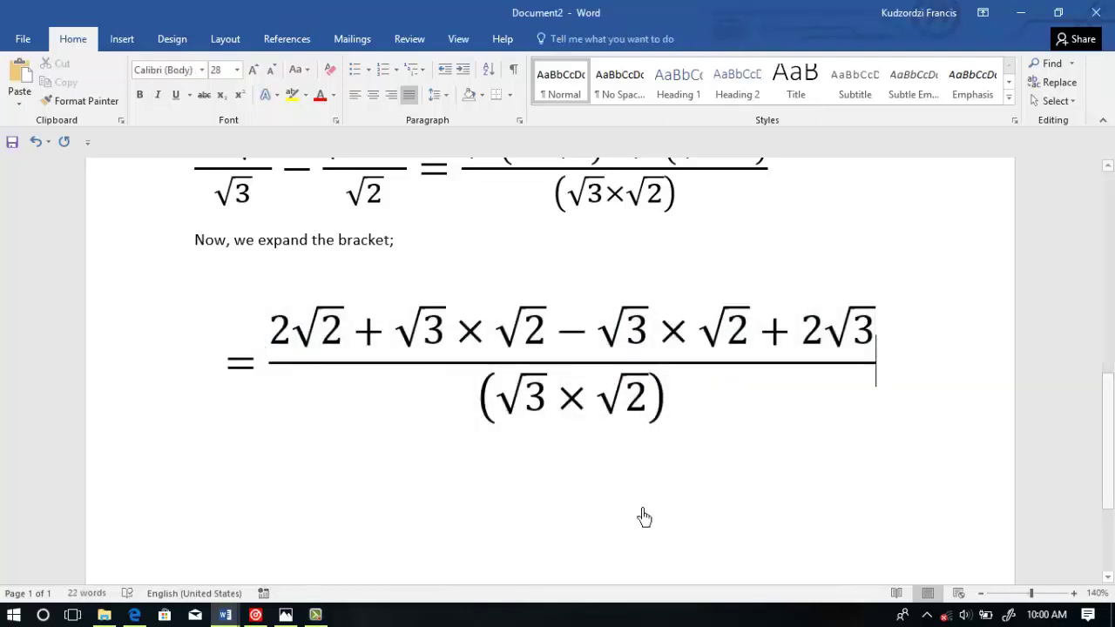
pyautogui.press('Return')
pyautogui.hotkey('ctrl', 'v')
pyautogui.moveTo(398, 416); pyautogui.dragTo(677, 424)
pyautogui.write('0')
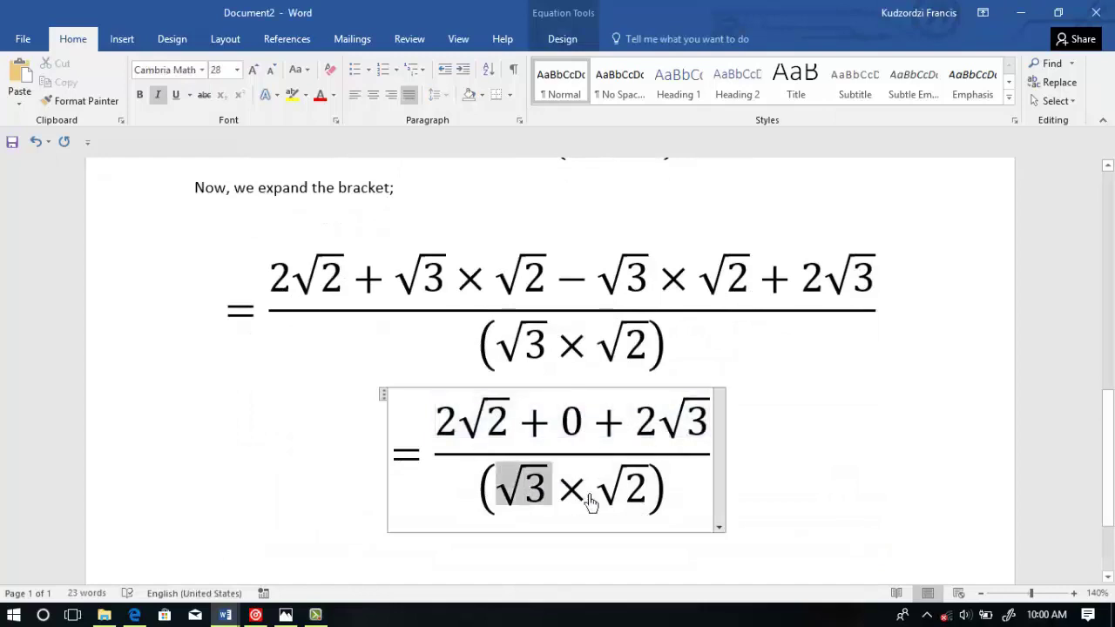
# Step: Remove the brackets and the multiplication sign from the new equation's denominator, leaving √3√2
pyautogui.moveTo(503, 479); pyautogui.dragTo(636, 503)
pyautogui.press('BackSpace')
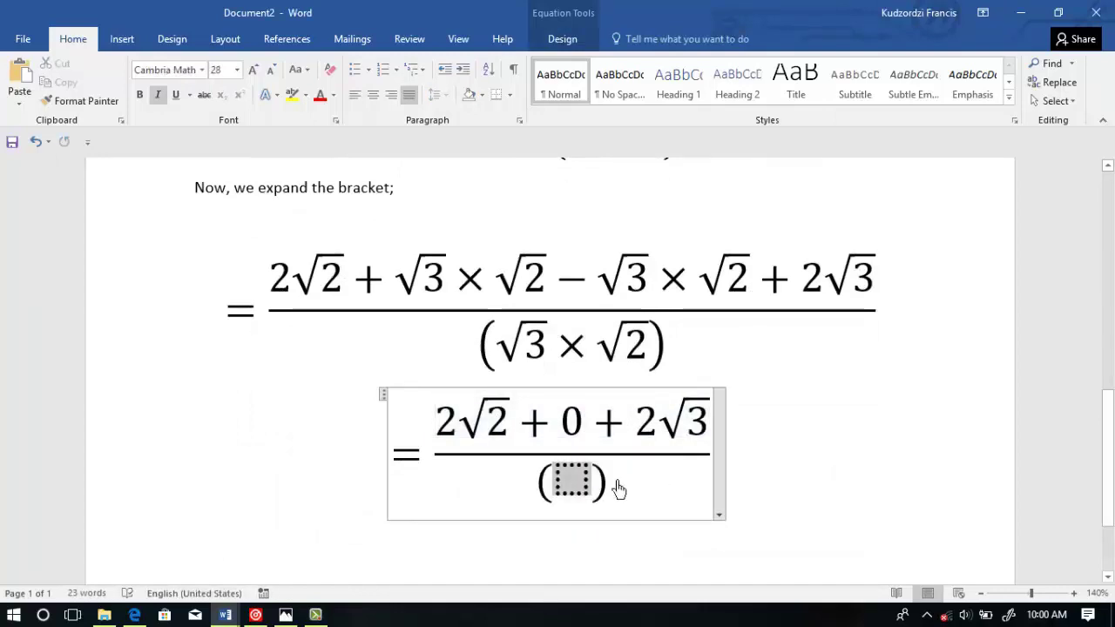
pyautogui.press('BackSpace')
pyautogui.hotkey('ctrl', 'v')
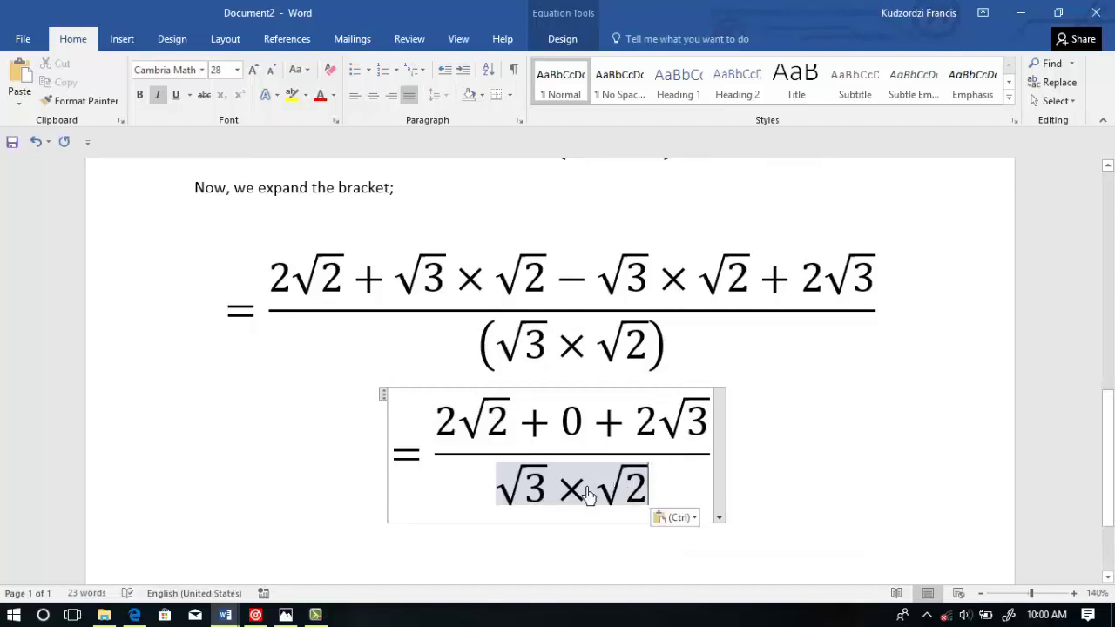
pyautogui.press('BackSpace')
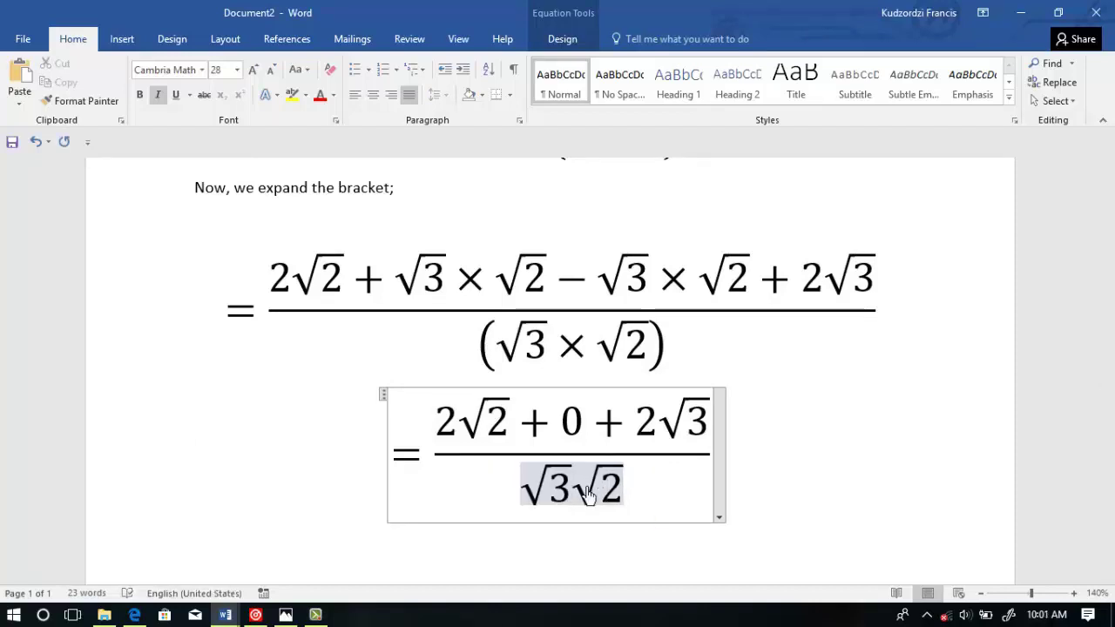
# Step: Paste a copy of the simplified equation on a new line and delete the 0 term from its numerator
pyautogui.moveTo(589, 495); pyautogui.dragTo(656, 482)
pyautogui.click(862, 509)
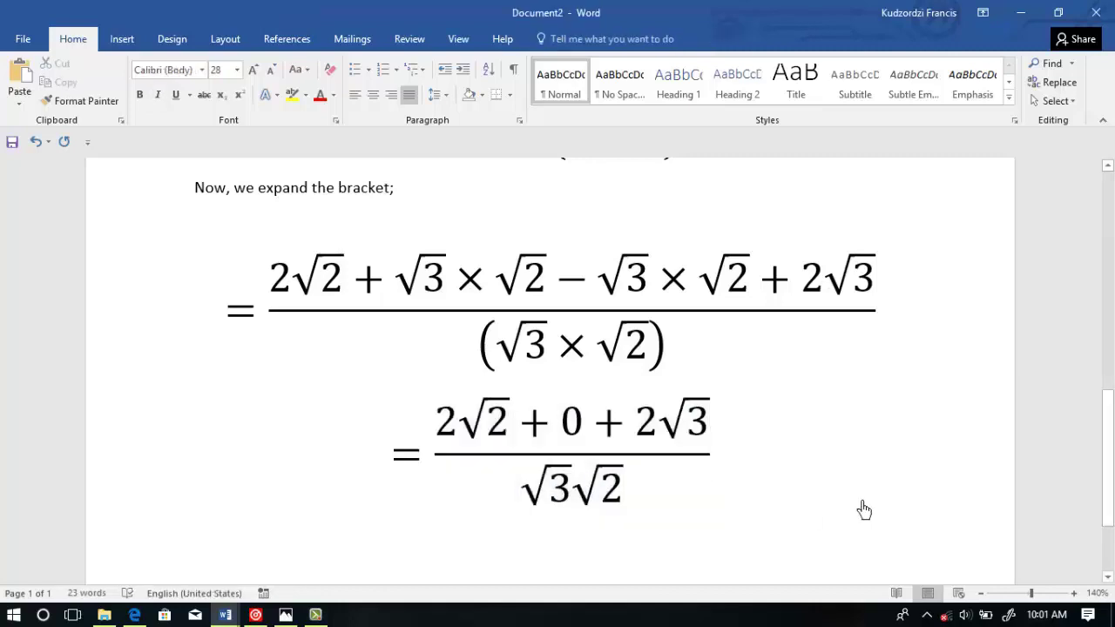
pyautogui.press('Return')
pyautogui.hotkey('ctrl', 'v')
pyautogui.click(629, 448)
pyautogui.press('BackSpace')
pyautogui.press('BackSpace')
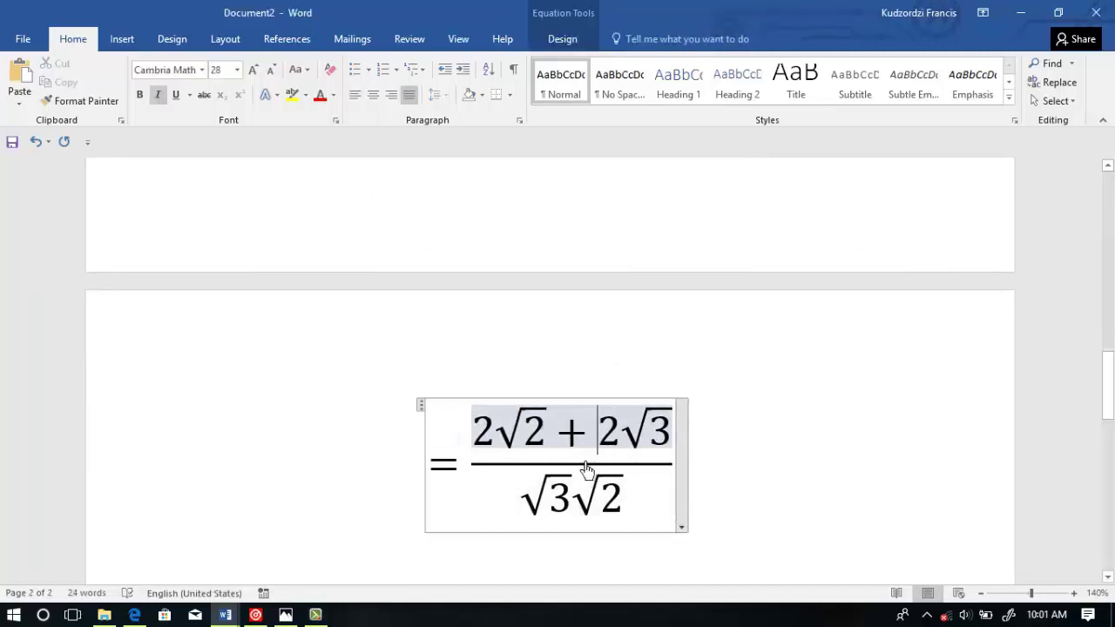
# Step: Combine the roots in the latest equation's denominator into a single √6
pyautogui.moveTo(478, 425); pyautogui.dragTo(616, 513)
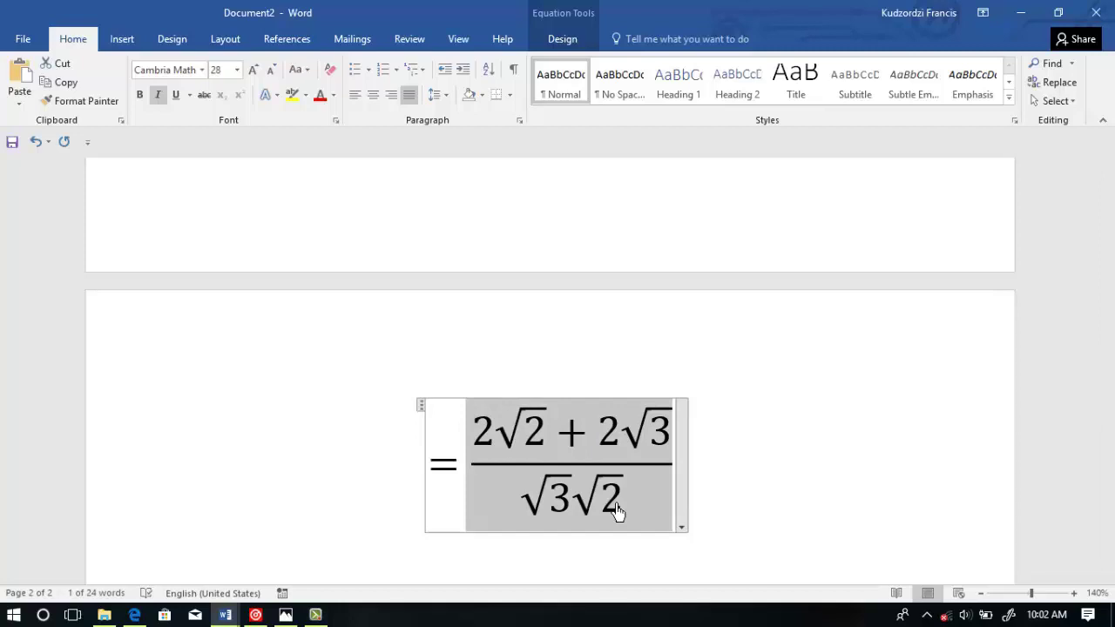
pyautogui.click(592, 493)
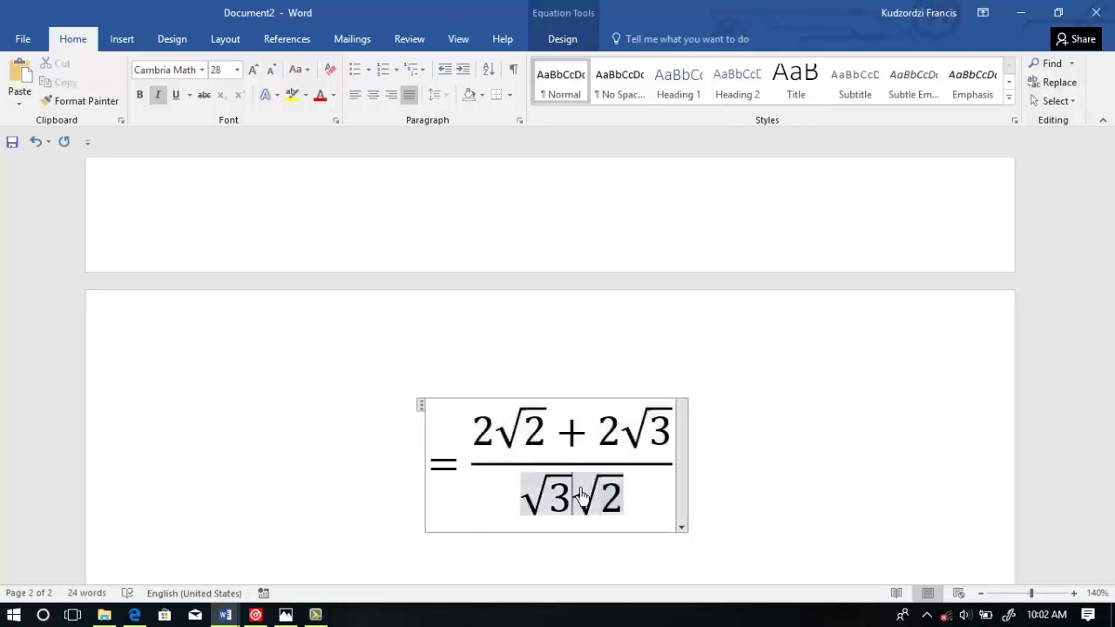
pyautogui.press('BackSpace')
pyautogui.click(577, 495)
pyautogui.click(566, 500)
pyautogui.press('BackSpace')
pyautogui.write('6')
pyautogui.press('Right')
pyautogui.press('Delete')
pyautogui.press('Delete')
pyautogui.click(706, 482)
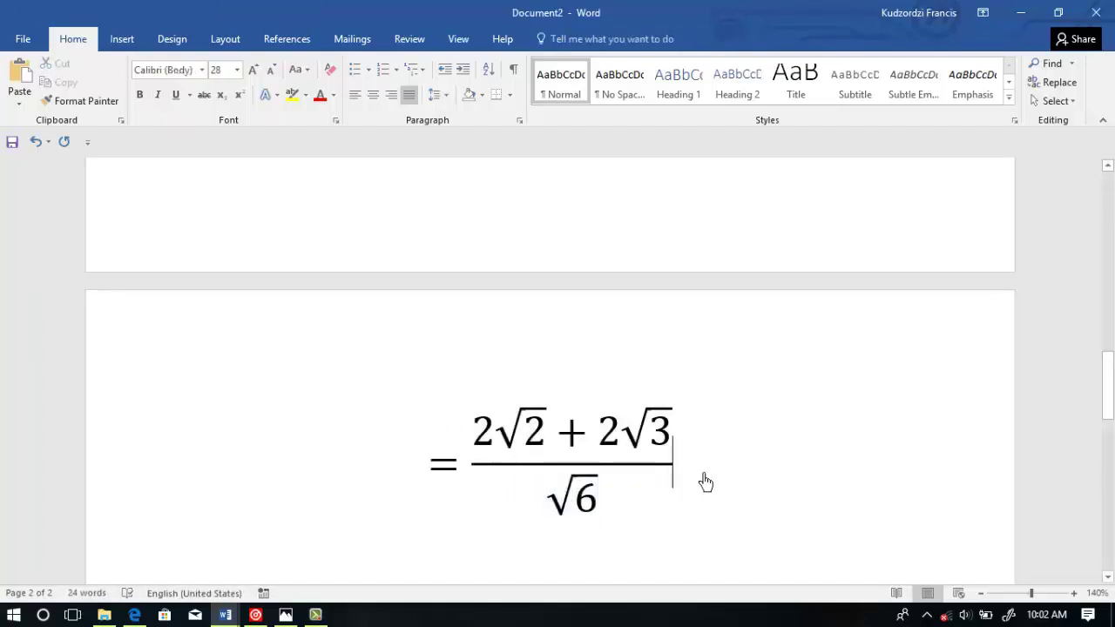
# Step: Add the line "We now rationalize;" below the equation and paste a copy of the equation under it
pyautogui.press('Down')
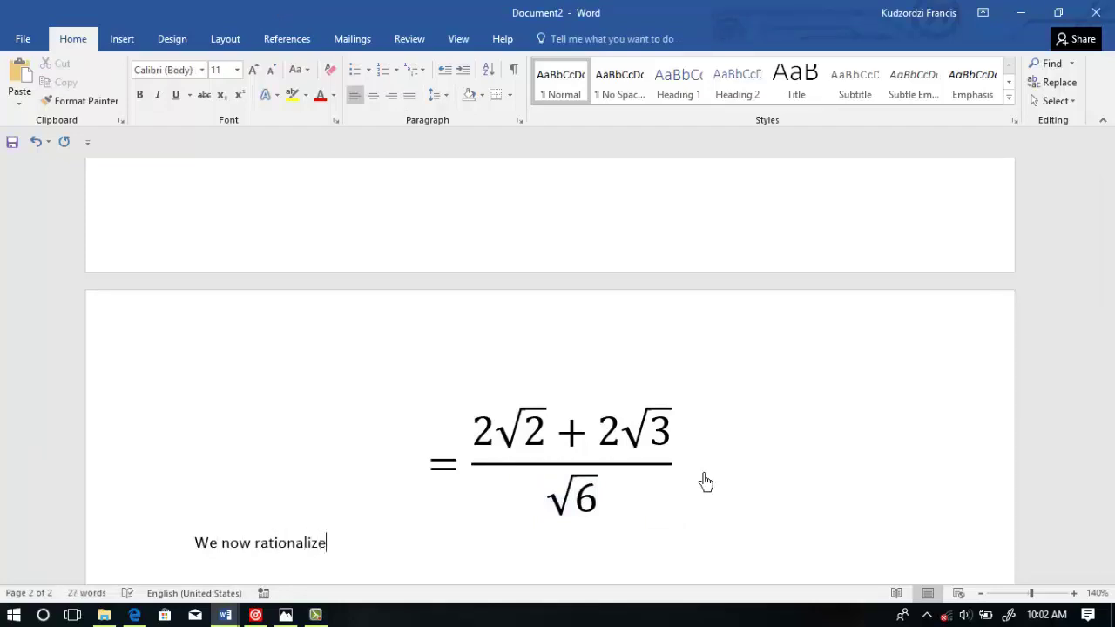
pyautogui.moveTo(473, 423); pyautogui.dragTo(643, 528)
pyautogui.hotkey('ctrl', 'c')
pyautogui.click(365, 550)
pyautogui.press('Return')
pyautogui.hotkey('ctrl', 'v')
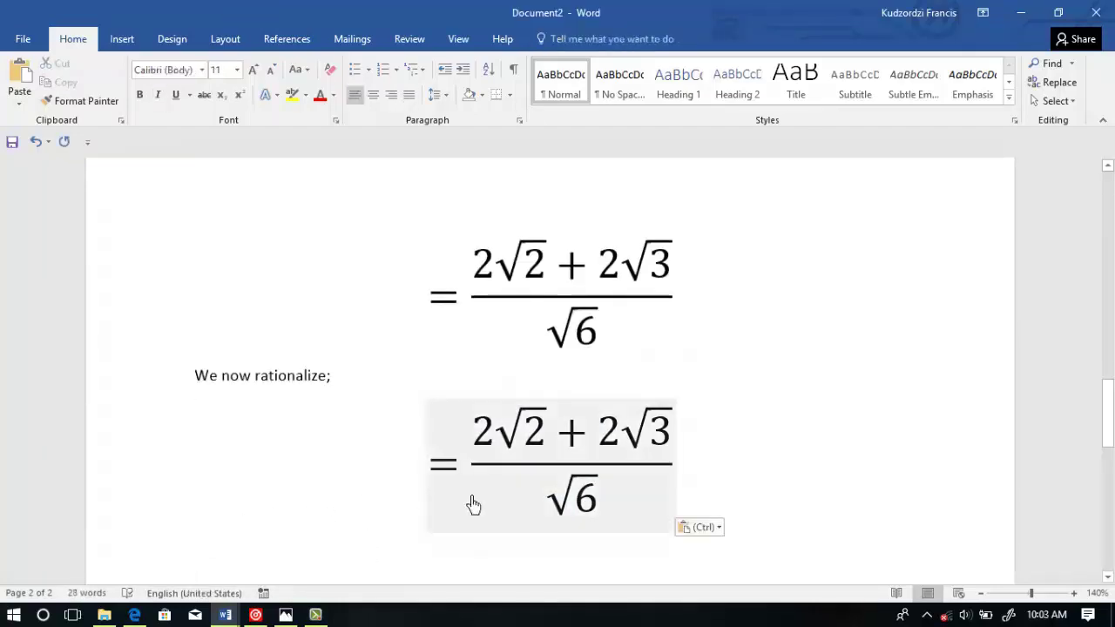
# Step: Multiply the copied fraction by √6/√6
pyautogui.click(550, 485)
pyautogui.click(676, 468)
pyautogui.write('i')
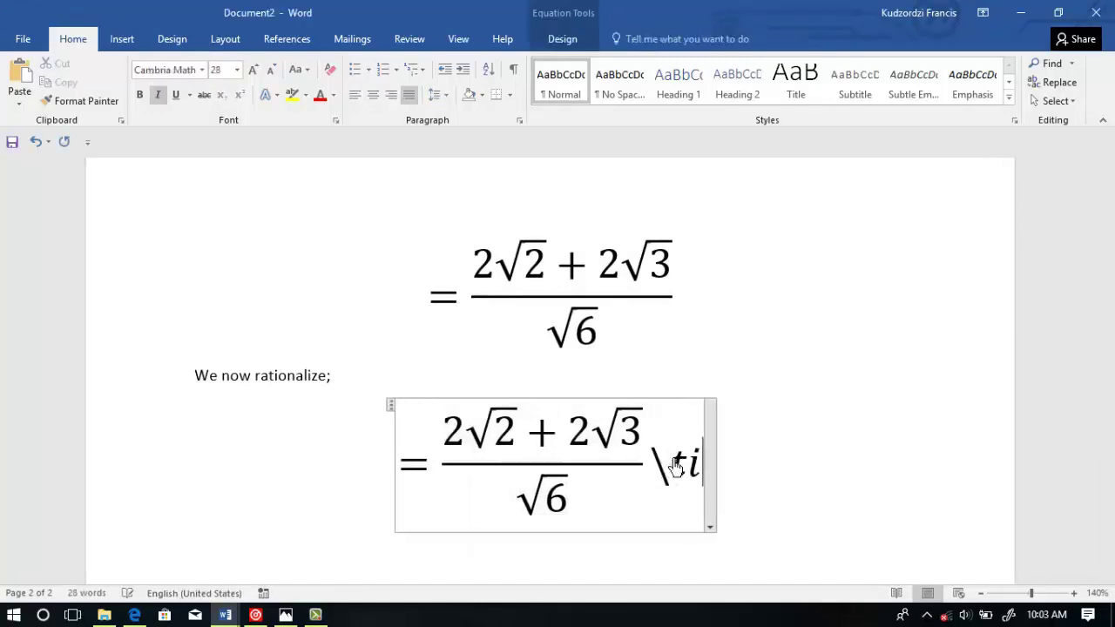
pyautogui.write('mes \\sqrt 6/\\sqrt 6')
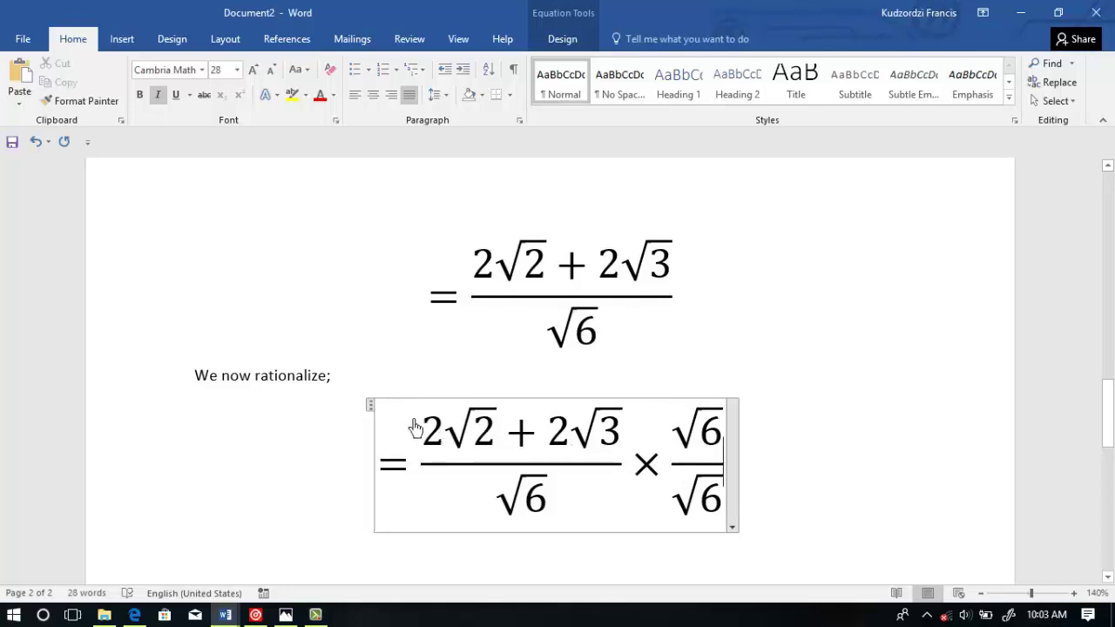
# Step: Paste a copy of the equation on a new line and move its first numerator into brackets after √6, giving √6(2√2 + 2√3)
pyautogui.moveTo(416, 430); pyautogui.dragTo(665, 514)
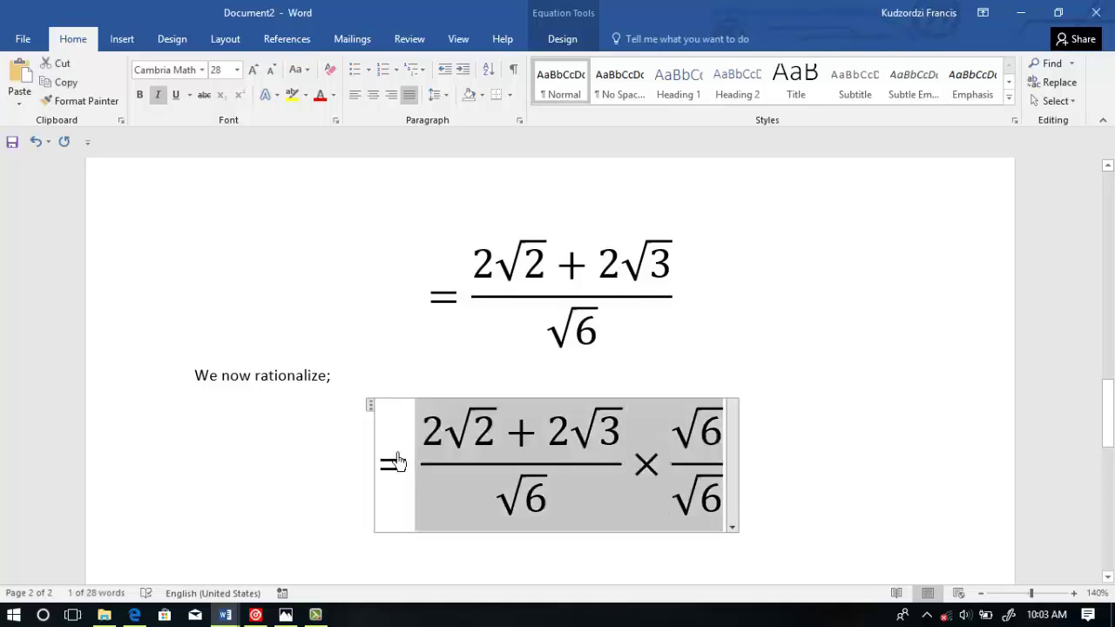
pyautogui.click(752, 493)
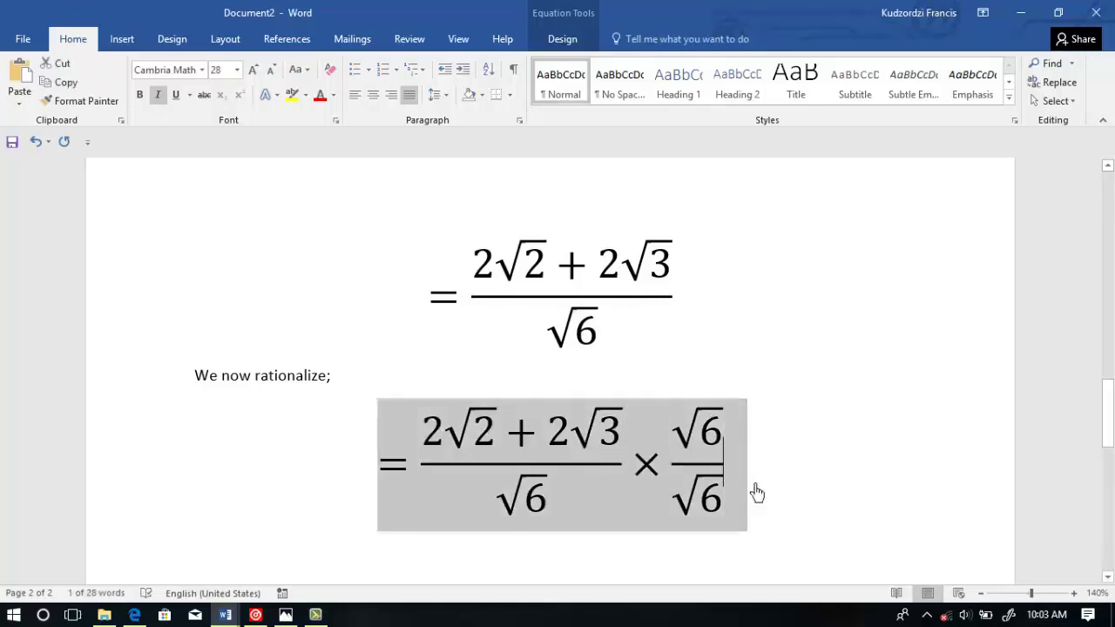
pyautogui.press('Return')
pyautogui.hotkey('ctrl', 'v')
pyautogui.moveTo(423, 403); pyautogui.dragTo(649, 403)
pyautogui.press('Delete')
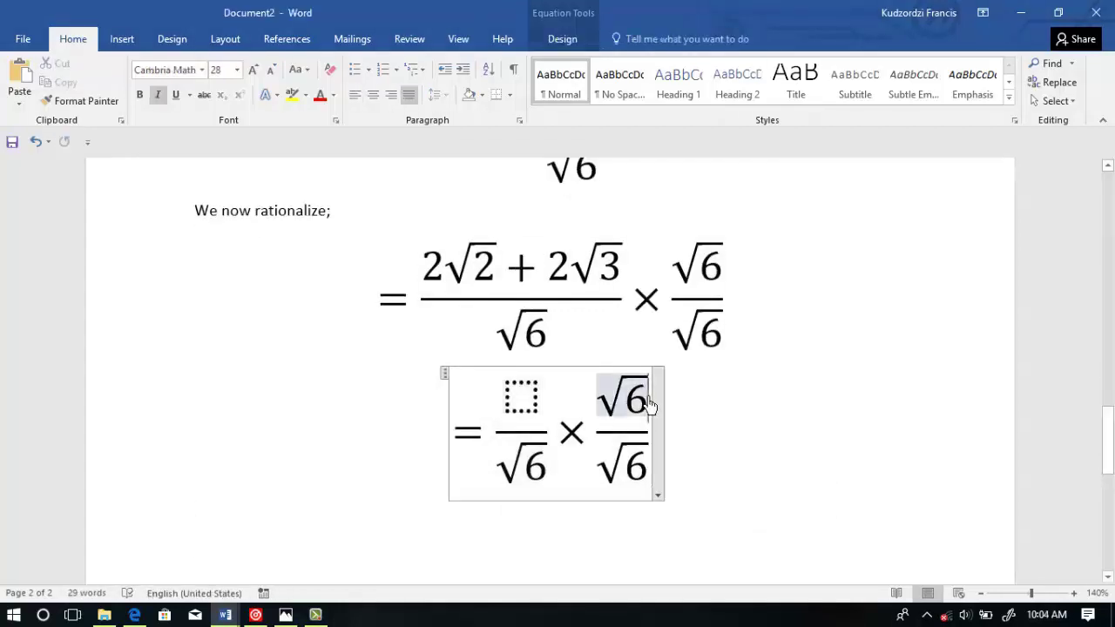
pyautogui.click(649, 403)
pyautogui.write('(')
pyautogui.hotkey('ctrl', 'v')
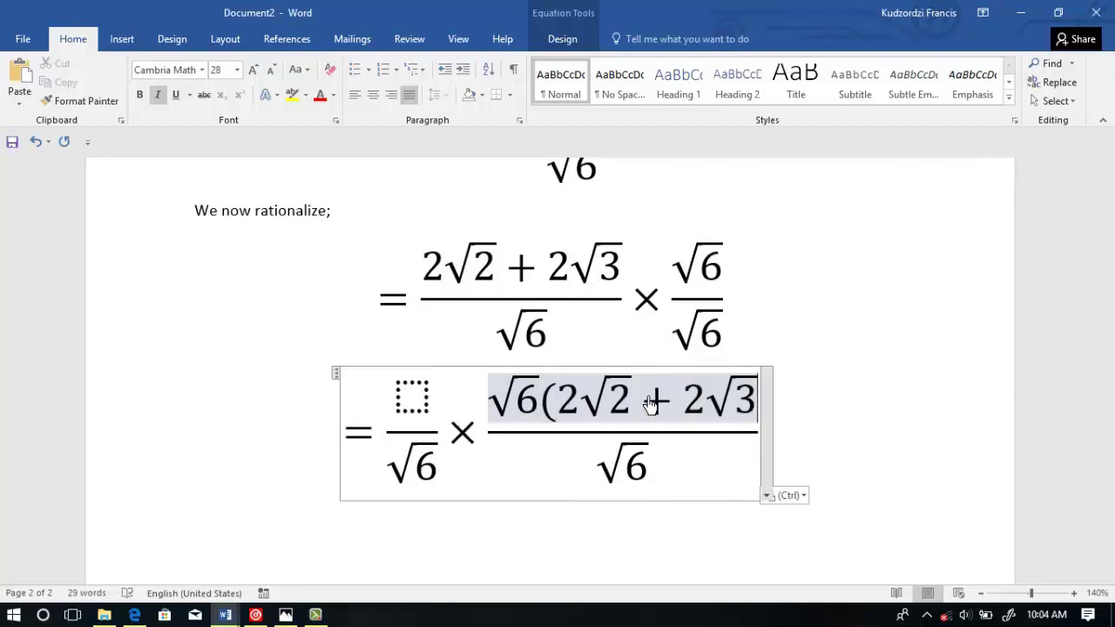
pyautogui.write(')')
# Step: Replace the denominator under √6(2√2 + 2√3) with 6 and delete the leftover first fraction and multiplication sign
pyautogui.moveTo(651, 468); pyautogui.dragTo(601, 468)
pyautogui.press('Delete')
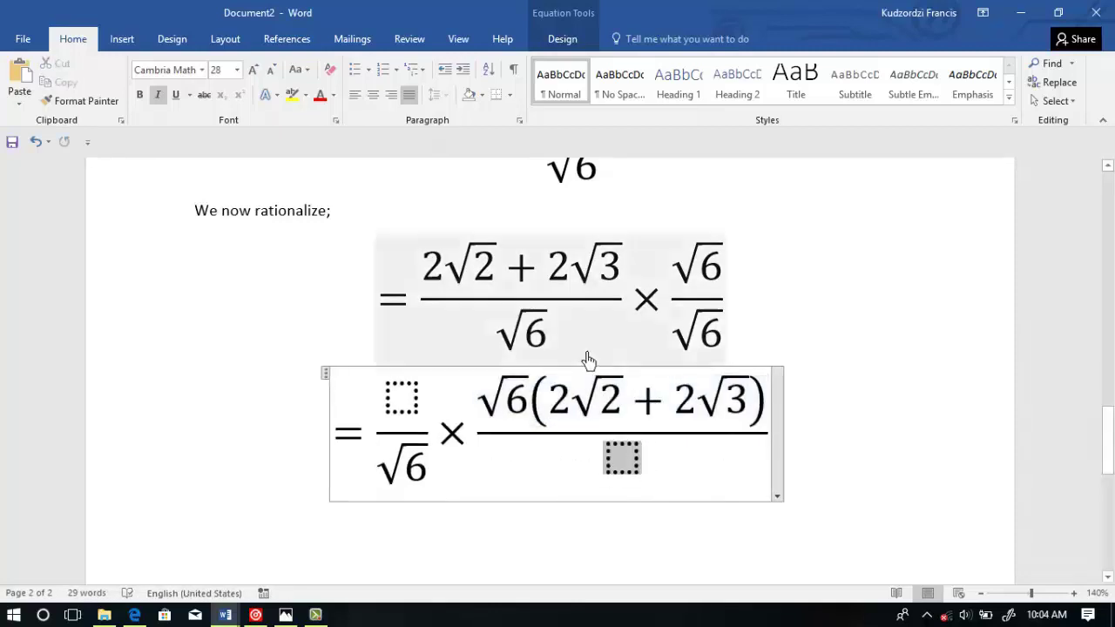
pyautogui.write('6')
pyautogui.click(456, 442)
pyautogui.press('BackSpace')
pyautogui.press('BackSpace')
pyautogui.press('BackSpace')
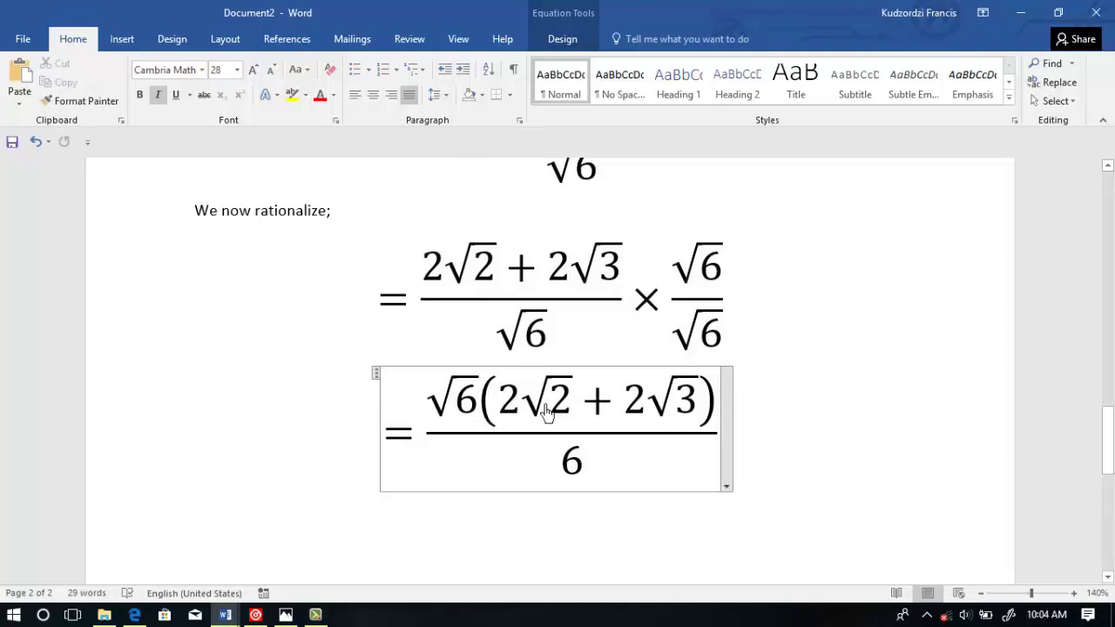
# Step: Paste a copy of the equation on a new line and change its first bracketed term to 4√3
pyautogui.moveTo(434, 393); pyautogui.dragTo(618, 470)
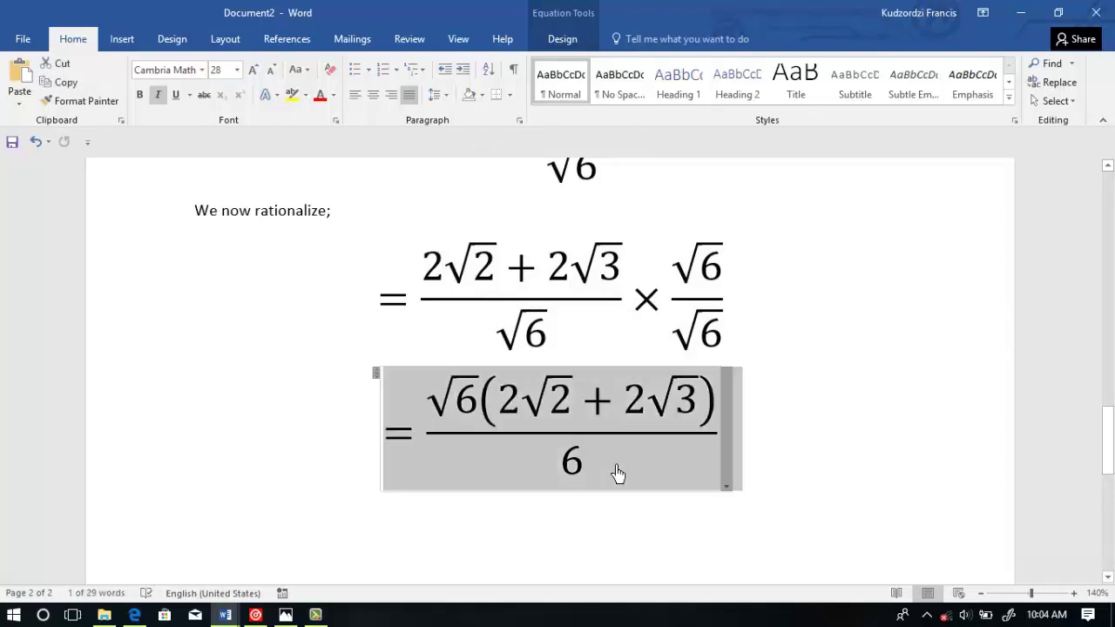
pyautogui.click(821, 476)
pyautogui.hotkey('ctrl', 'v')
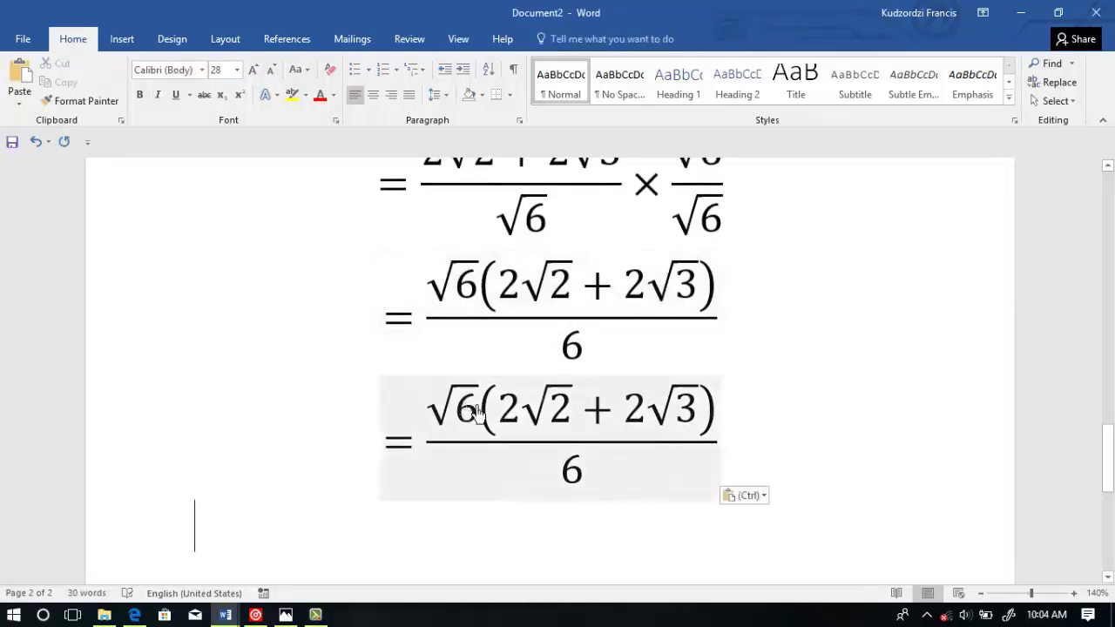
pyautogui.click(520, 418)
pyautogui.press('BackSpace')
pyautogui.write('4')
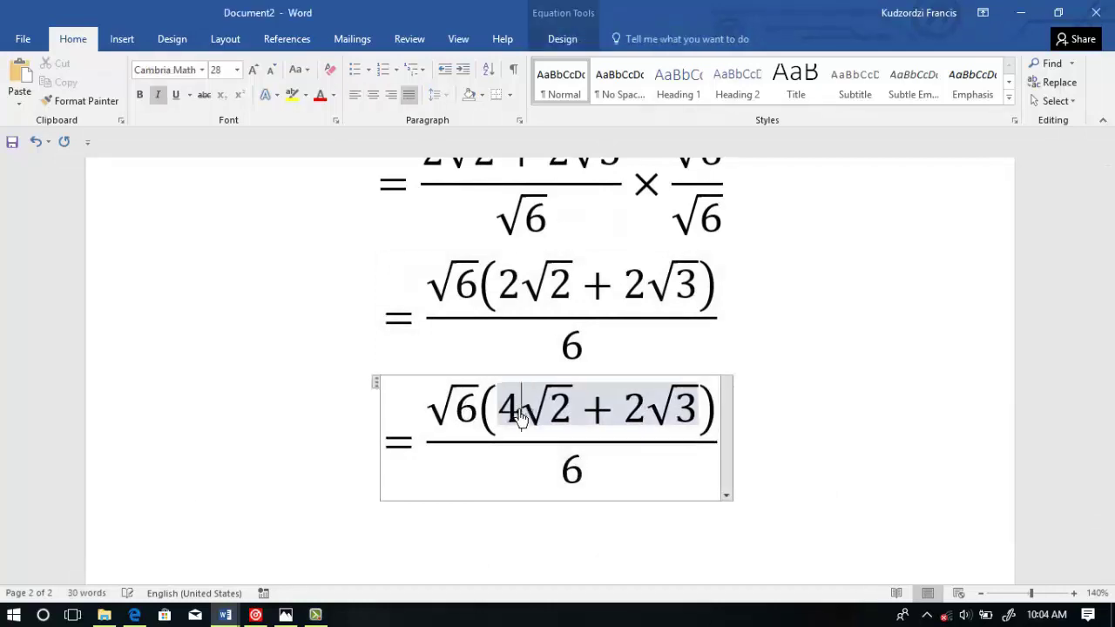
pyautogui.press('Right')
pyautogui.press('Right')
pyautogui.press('BackSpace')
pyautogui.write('3')
# Step: Delete the √6 factor in front of the bracket and change the second bracketed term to 6√2
pyautogui.click(476, 417)
pyautogui.press('BackSpace')
pyautogui.press('BackSpace')
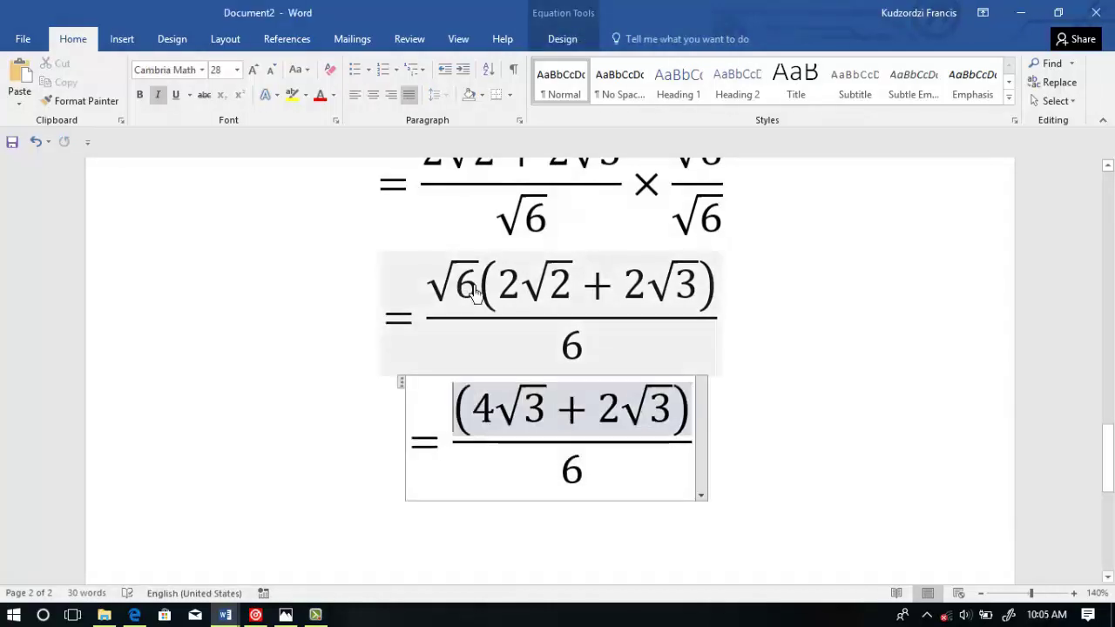
pyautogui.click(623, 387)
pyautogui.press('BackSpace')
pyautogui.write('6')
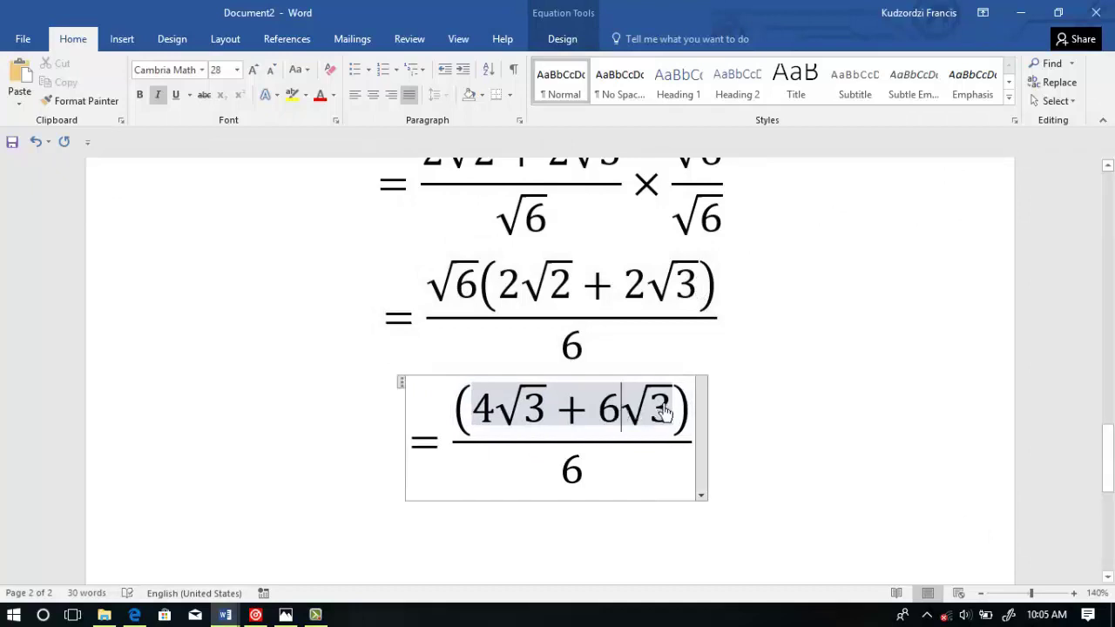
pyautogui.doubleClick(663, 420)
pyautogui.write('2')
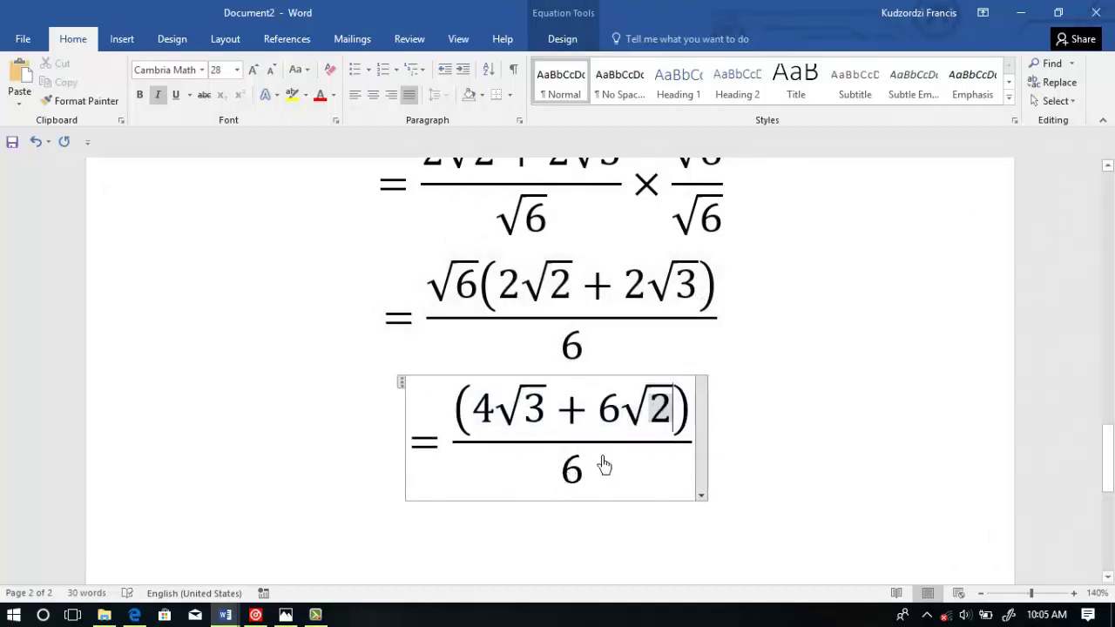
# Step: Paste a copy of the equation on a new line and split its fraction into (4√3)/6 + 6√2/6
pyautogui.moveTo(456, 401); pyautogui.dragTo(582, 488)
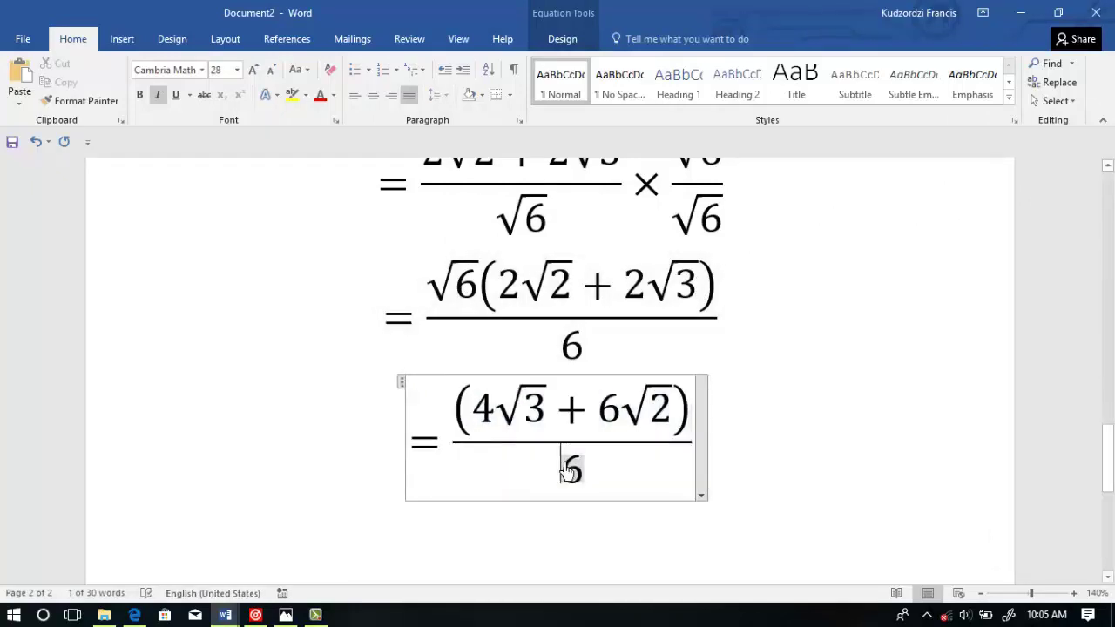
pyautogui.tripleClick(568, 467)
pyautogui.click(763, 447)
pyautogui.press('Return')
pyautogui.hotkey('ctrl', 'v')
pyautogui.click(488, 411)
pyautogui.moveTo(672, 409)
pyautogui.mouseDown()
pyautogui.moveTo(600, 420)
pyautogui.moveTo(657, 420)
pyautogui.mouseUp()
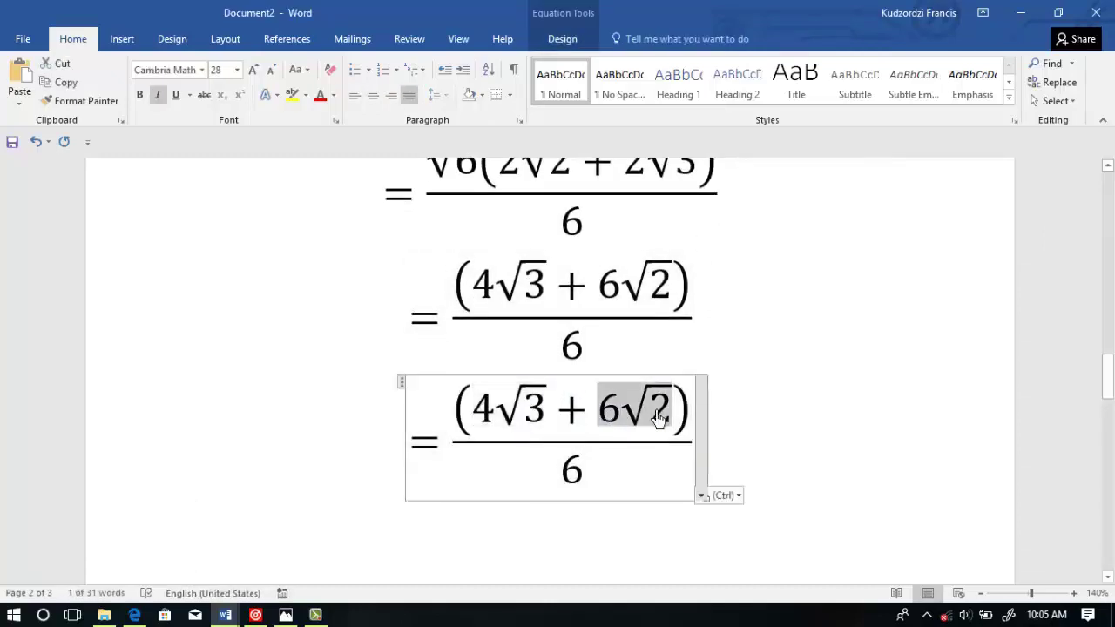
pyautogui.press('BackSpace')
pyautogui.press('BackSpace')
pyautogui.press('Delete')
pyautogui.click(626, 429)
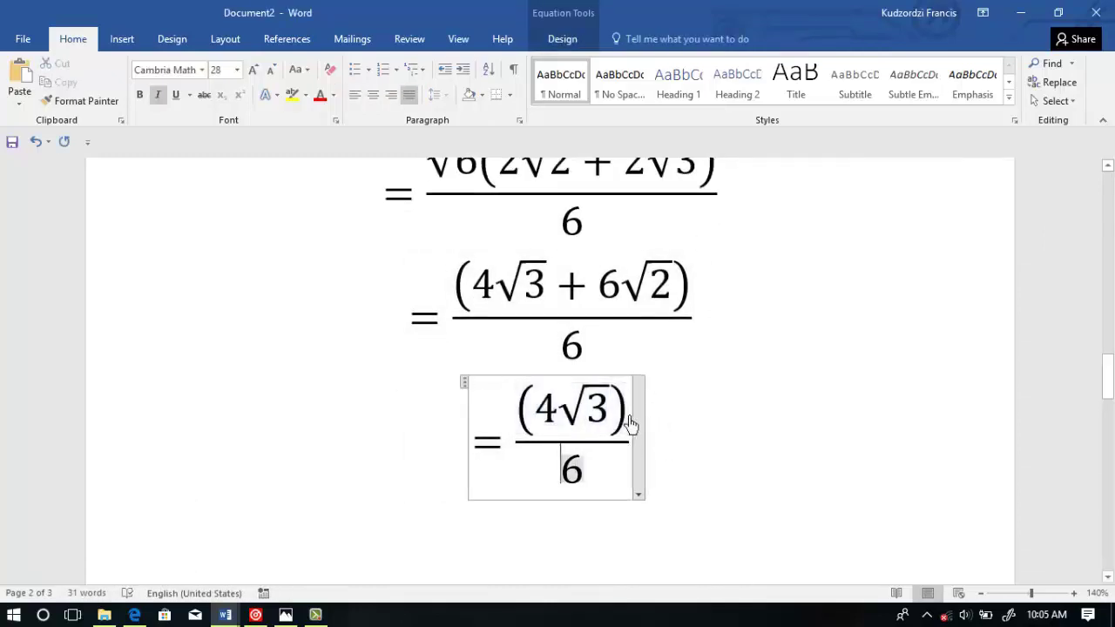
pyautogui.write('+6√2/6')
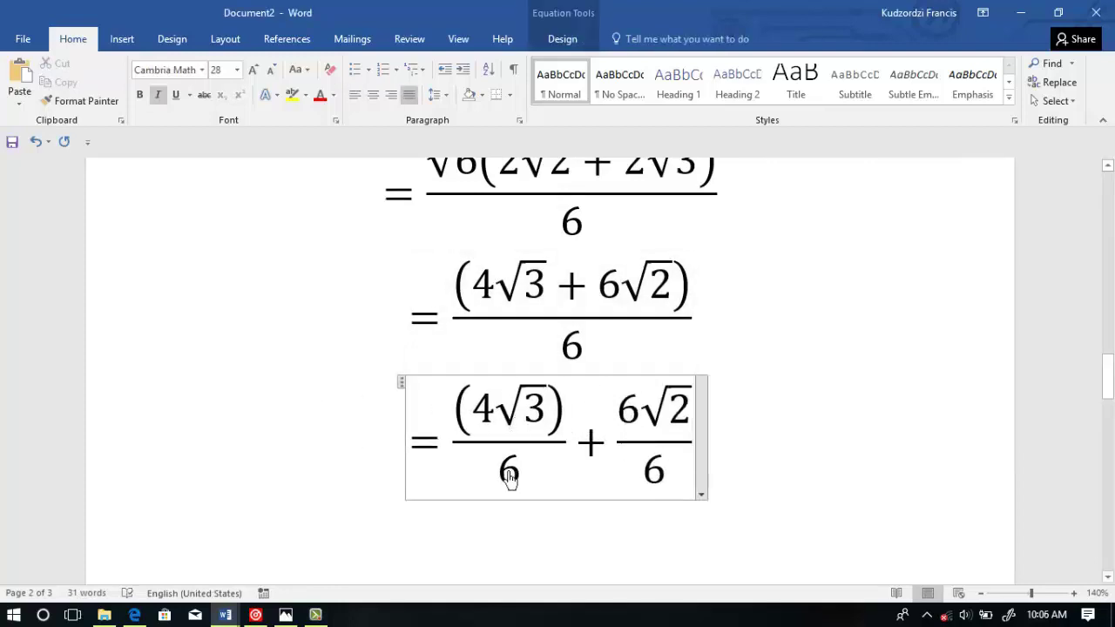
# Step: Remove the brackets around 4√3 and paste a copy of the split equation on a new line
pyautogui.moveTo(471, 425); pyautogui.dragTo(761, 496)
pyautogui.press('BackSpace')
pyautogui.write('4√3')
pyautogui.hotkey('ctrl', 'c')
pyautogui.press('Down')
pyautogui.hotkey('ctrl', 'v')
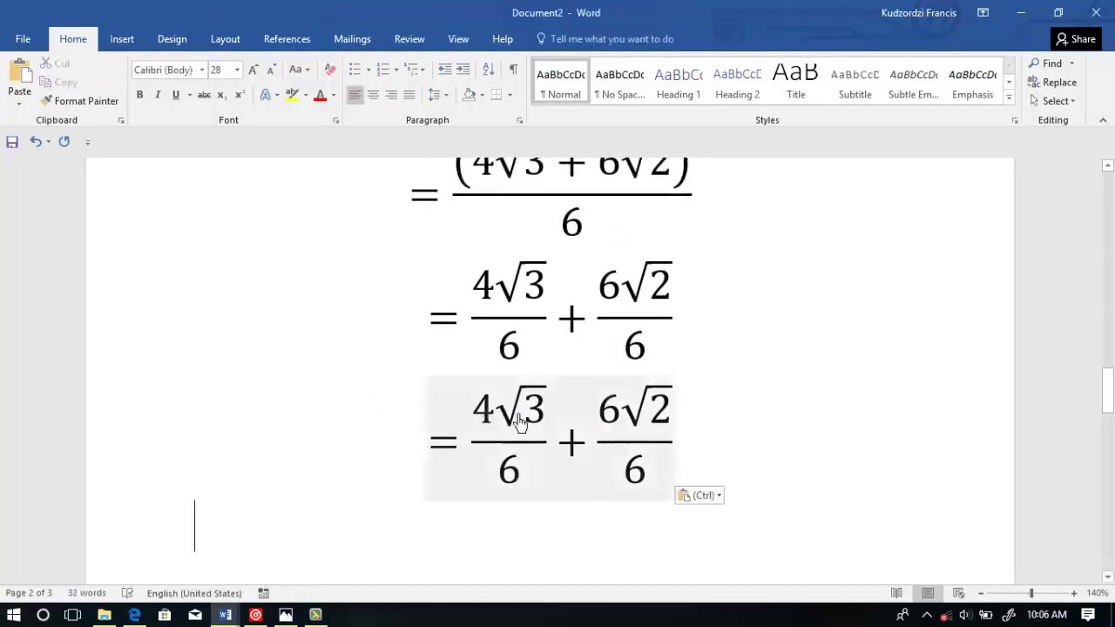
# Step: Reduce the first fraction of the new equation to 2√3/3
pyautogui.click(494, 414)
pyautogui.press('BackSpace')
pyautogui.write('2')
pyautogui.click(515, 473)
pyautogui.press('BackSpace')
pyautogui.write('3')
# Step: Replace the second fraction, 6√2/6, with √2 cut from its numerator
pyautogui.moveTo(636, 403); pyautogui.dragTo(660, 413)
pyautogui.hotkey('ctrl', 'x')
pyautogui.press('BackSpace')
pyautogui.press('BackSpace')
pyautogui.press('BackSpace')
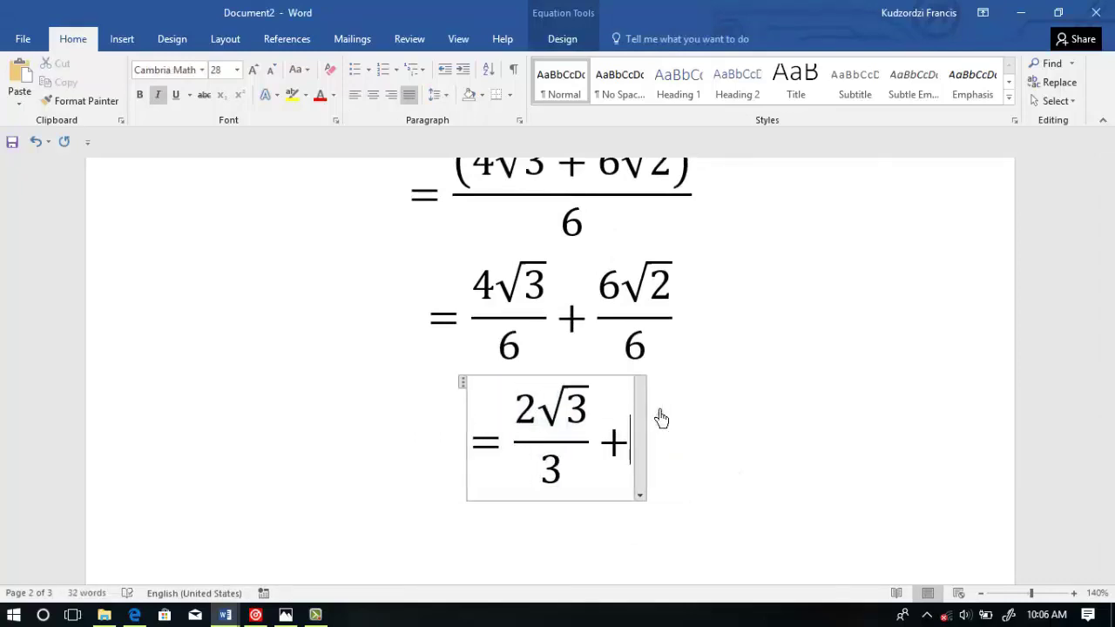
pyautogui.hotkey('ctrl', 'v')
pyautogui.click(830, 473)
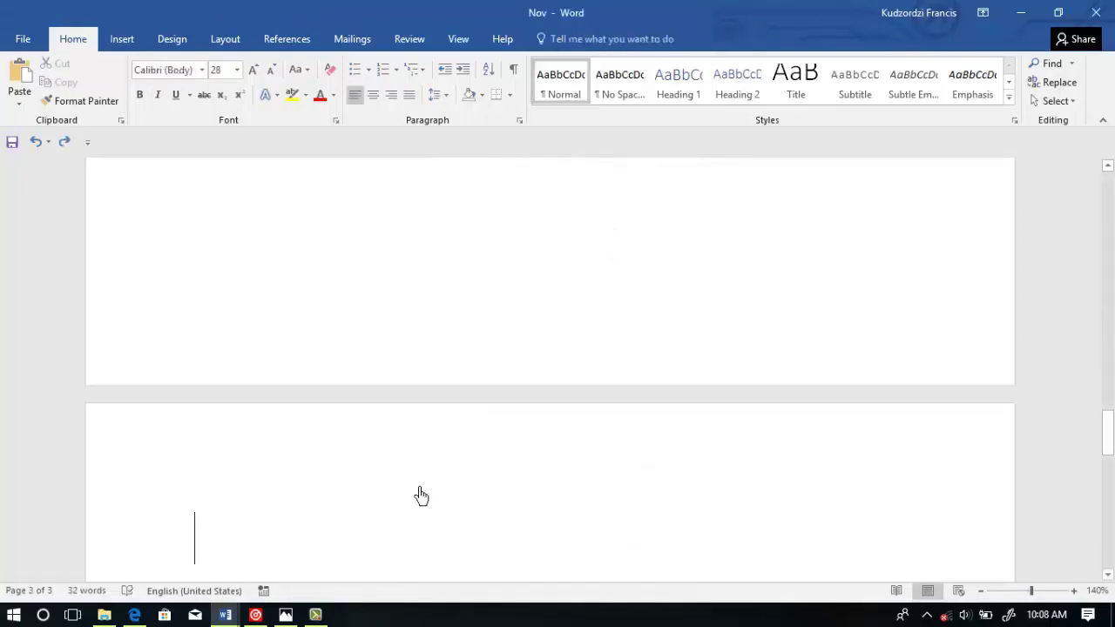
# Step: Add the heading "Method 2 (Rationalize first)" on the third page and paste the original expression (2+√3)/√3 − (√2−2)/√2 = below it
pyautogui.write('Meth')
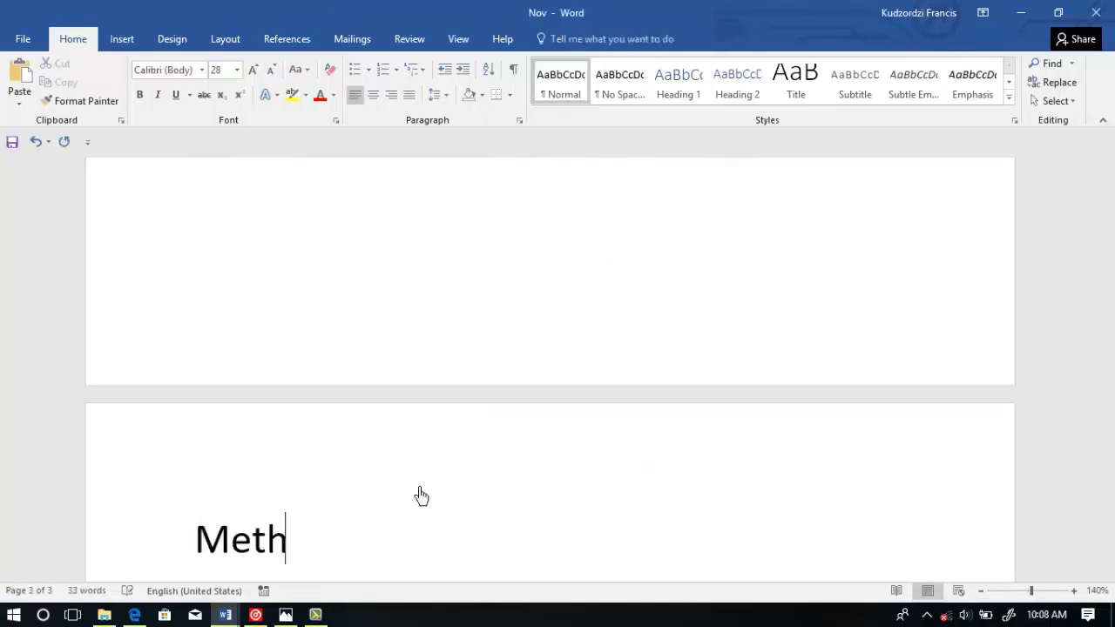
pyautogui.write('od 2 (Ration')
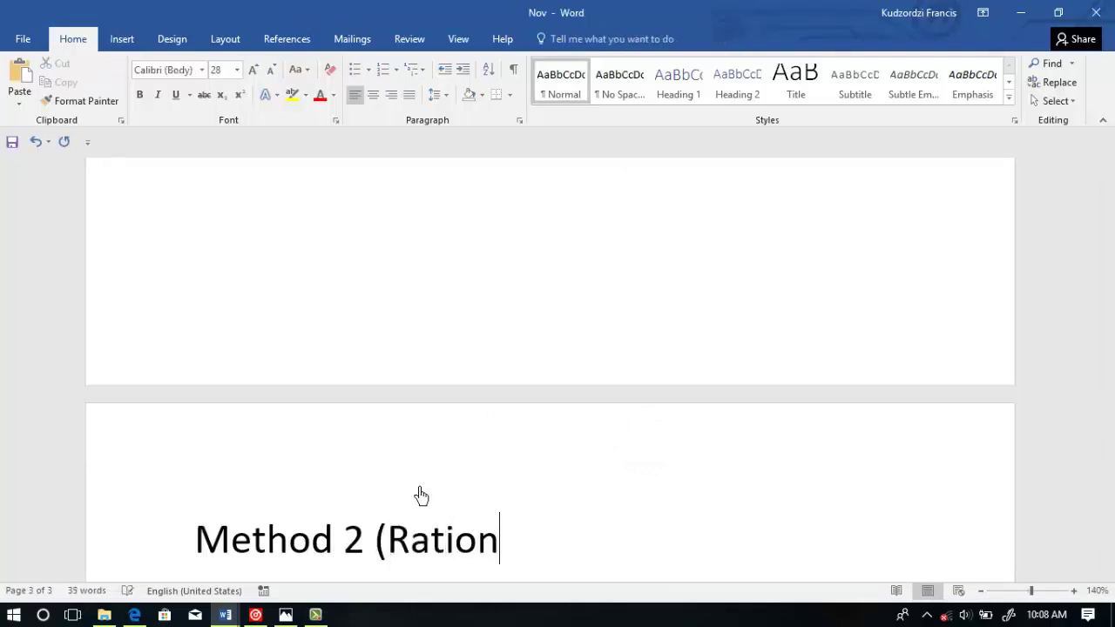
pyautogui.write('alize first)')
pyautogui.press('Return')
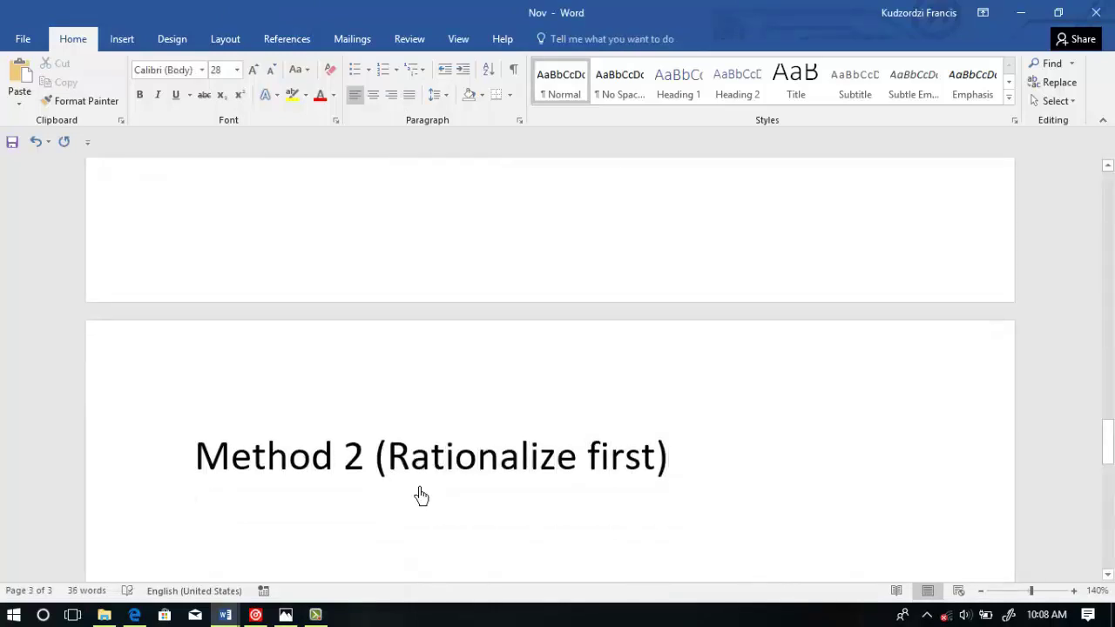
pyautogui.hotkey('ctrl', 'v')
pyautogui.click(1106, 575)
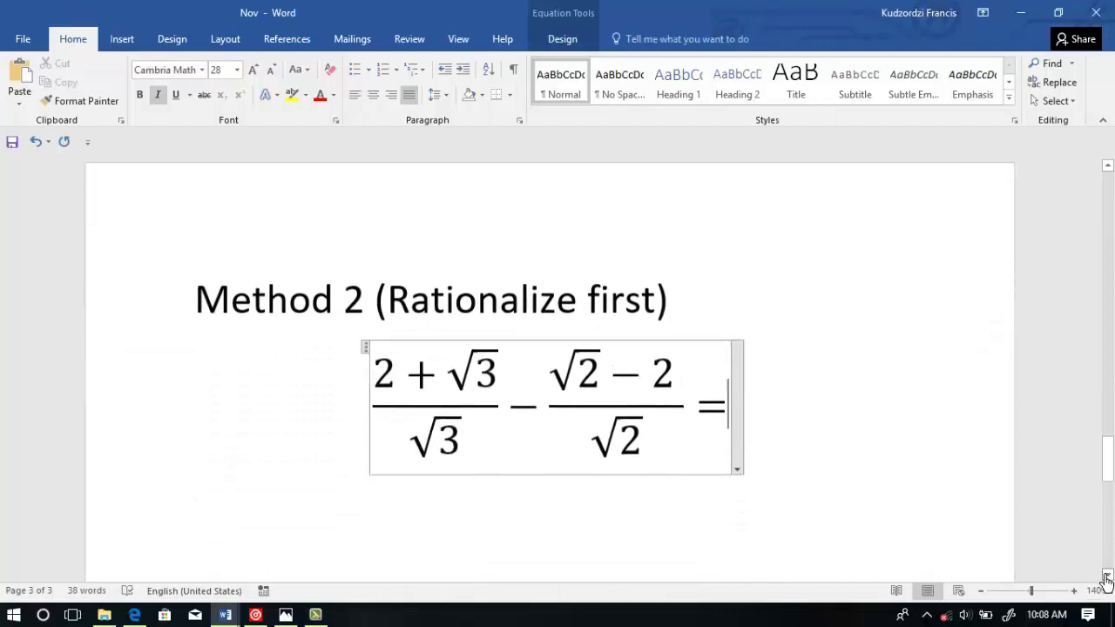
pyautogui.doubleClick(442, 361)
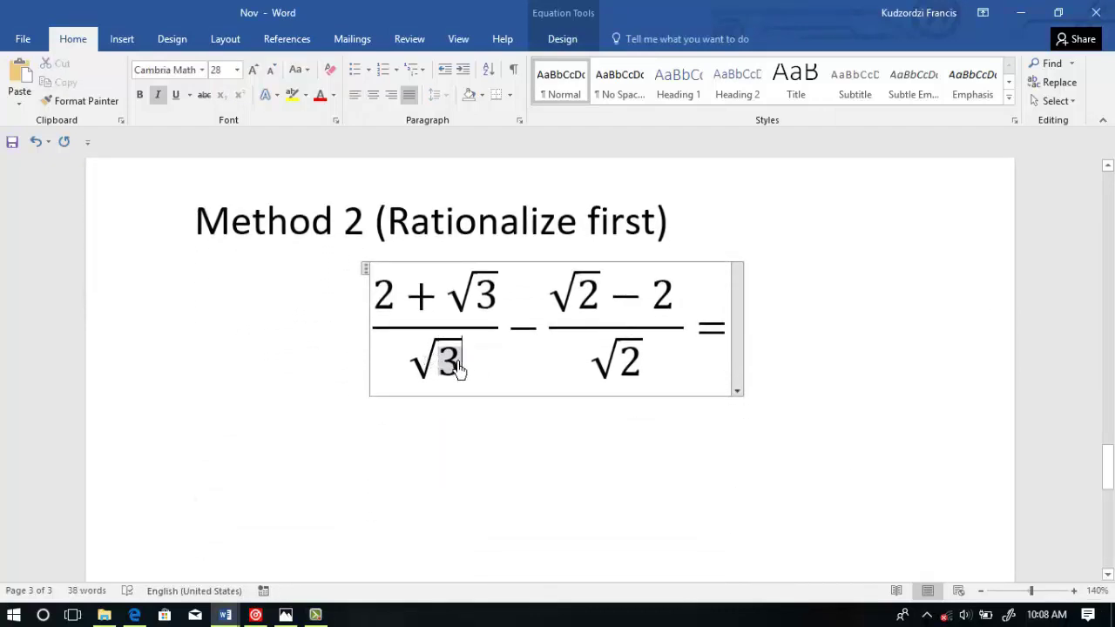
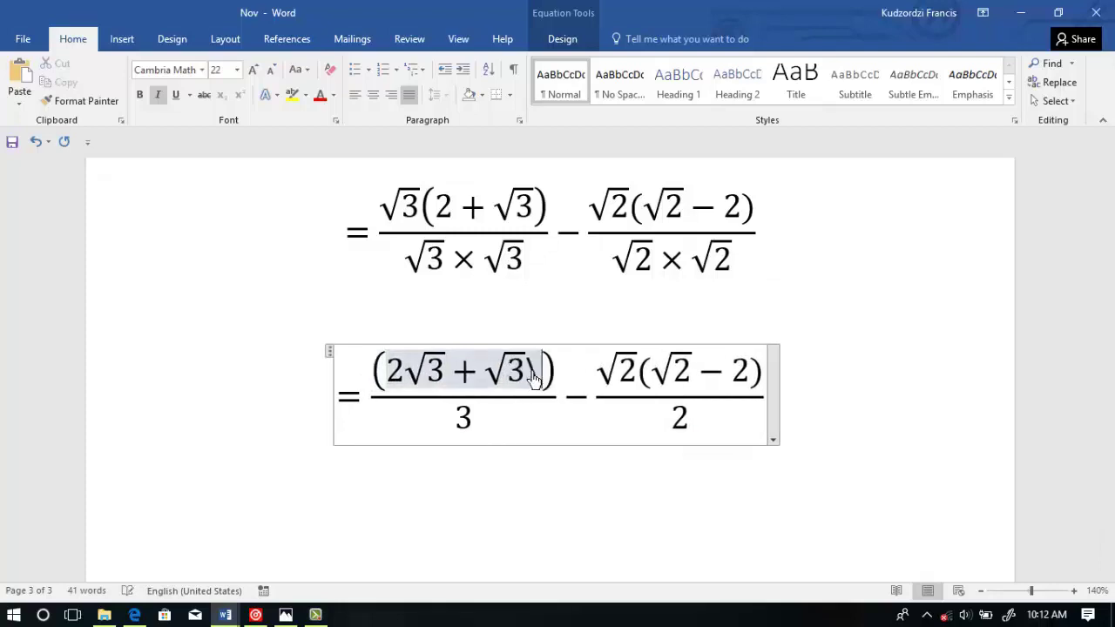
# Step: Complete the first numerator as 2√3 + √3 × √3 and remove its enclosing brackets
pyautogui.write('√3')
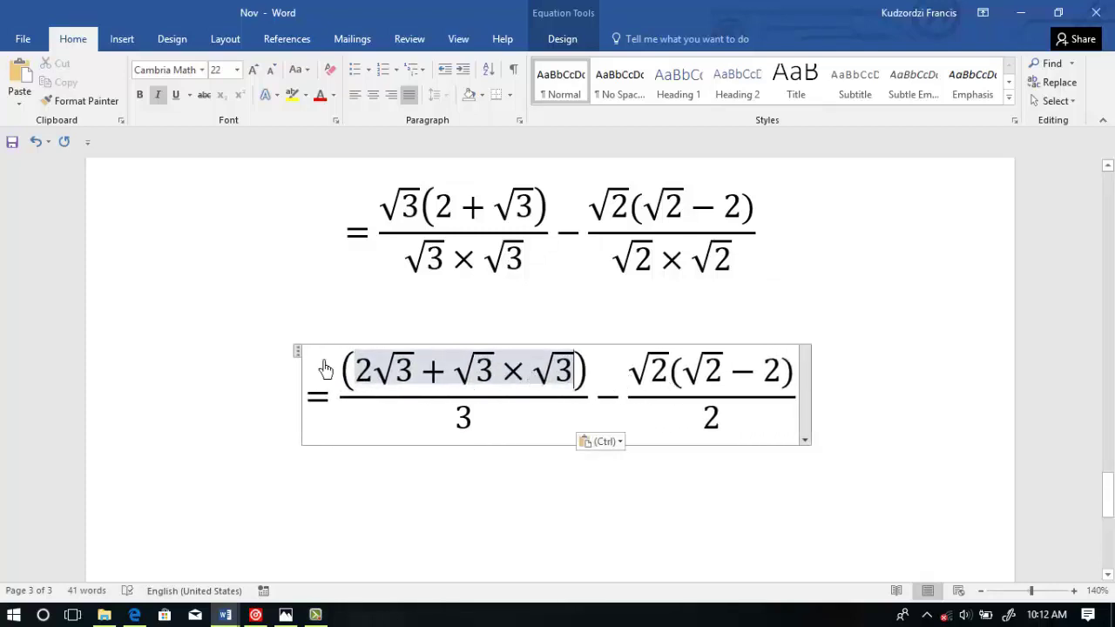
pyautogui.moveTo(347, 372); pyautogui.dragTo(655, 378)
pyautogui.hotkey('ctrl', 'c')
pyautogui.press('Delete')
pyautogui.write('2√3+√3×√3')
pyautogui.press('Delete')
# Step: Expand the bracketed numerator of the second fraction to √2 × √2 − 2√2, still inside its brackets
pyautogui.click(688, 382)
pyautogui.press('Right')
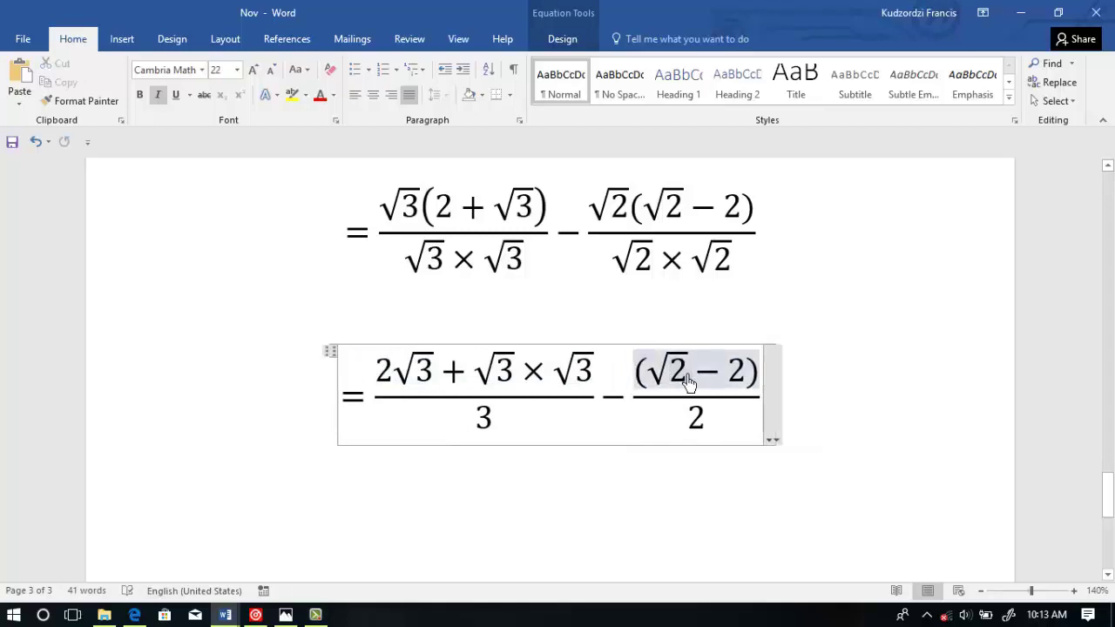
pyautogui.write('times')
pyautogui.press('Left')
pyautogui.press('Left')
pyautogui.press('Left')
pyautogui.press('Left')
pyautogui.press('Left')
pyautogui.write('\\')
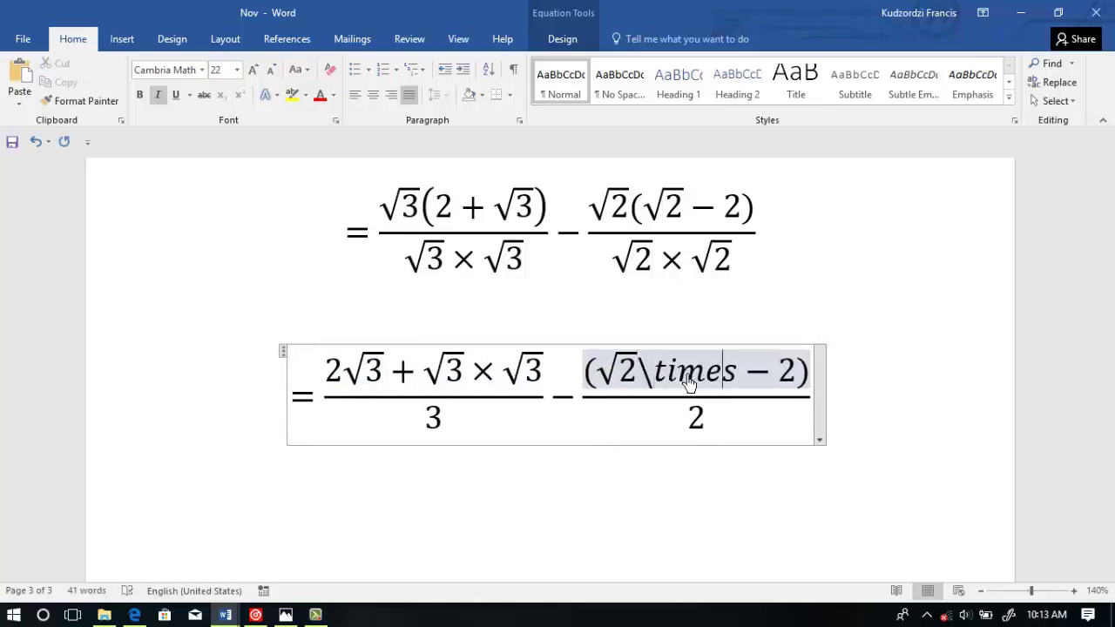
pyautogui.hotkey('ctrl', 'v')
pyautogui.hotkey('ctrl', 'v')
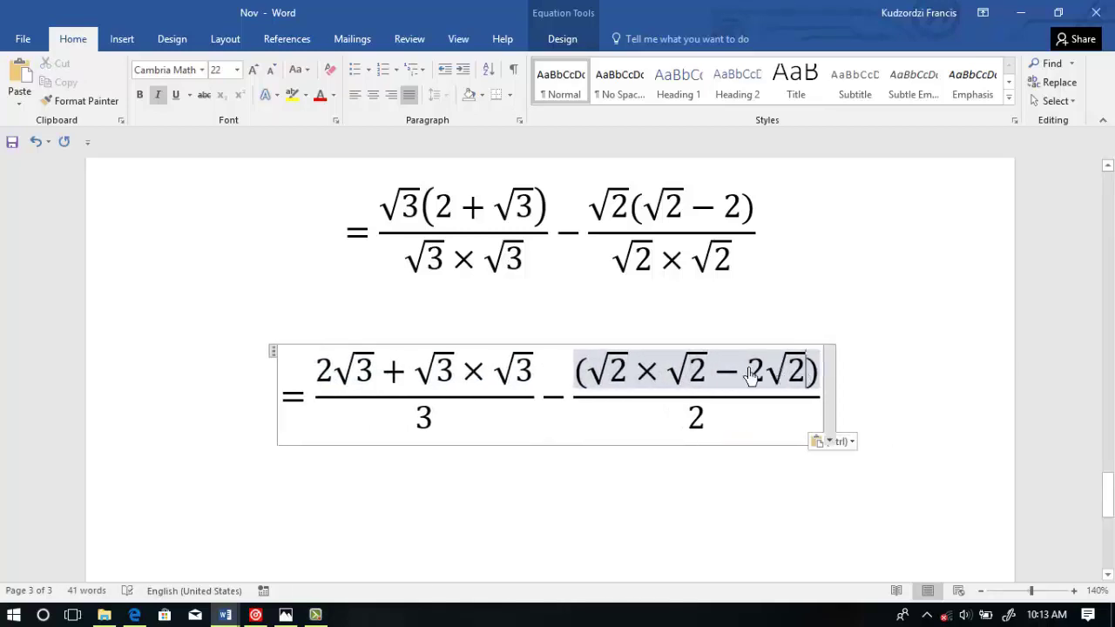
# Step: Change the minus in the second numerator to plus and remove its enclosing brackets, giving √2 × √2 + 2√2
pyautogui.click(758, 373)
pyautogui.press('BackSpace')
pyautogui.write('+')
pyautogui.moveTo(599, 379); pyautogui.dragTo(792, 377)
pyautogui.hotkey('ctrl', 'c')
pyautogui.press('BackSpace')
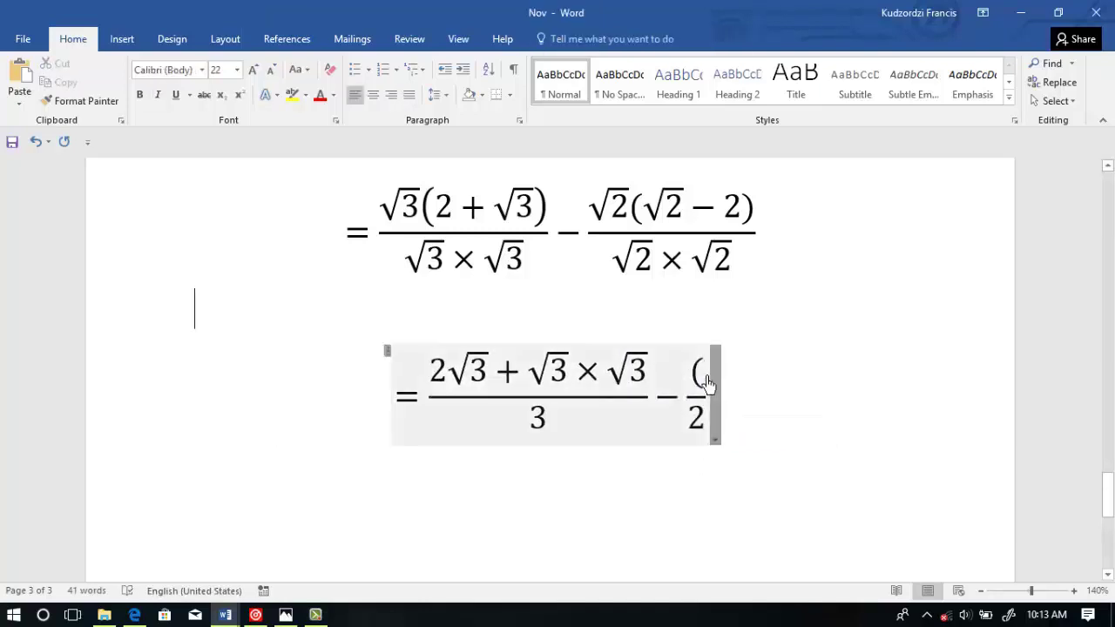
pyautogui.press('BackSpace')
pyautogui.hotkey('ctrl', 'v')
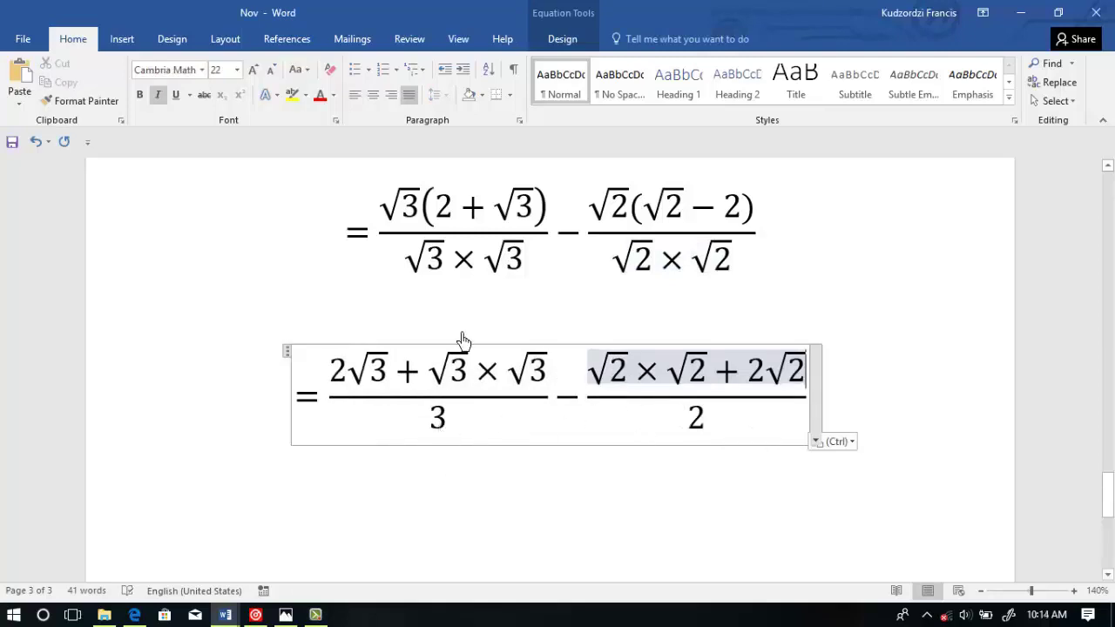
# Step: Duplicate the expanded equation on the line below it
pyautogui.click(334, 372)
pyautogui.tripleClick(333, 417)
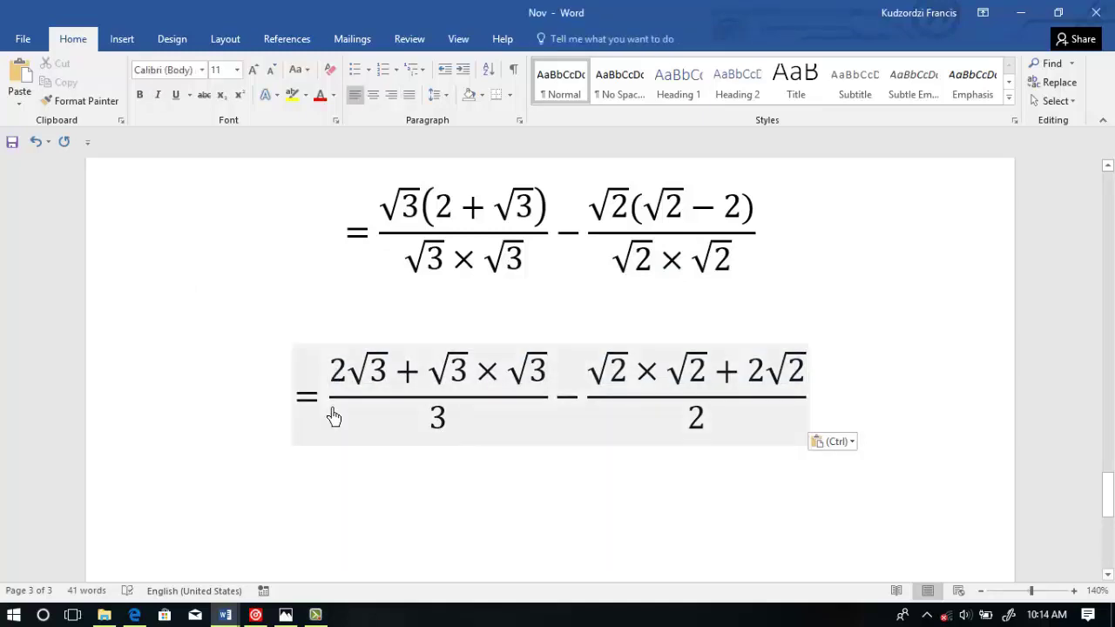
pyautogui.press('ctrl')
pyautogui.hotkey('ctrl', 'c')
pyautogui.click(461, 510)
pyautogui.hotkey('ctrl', 'v')
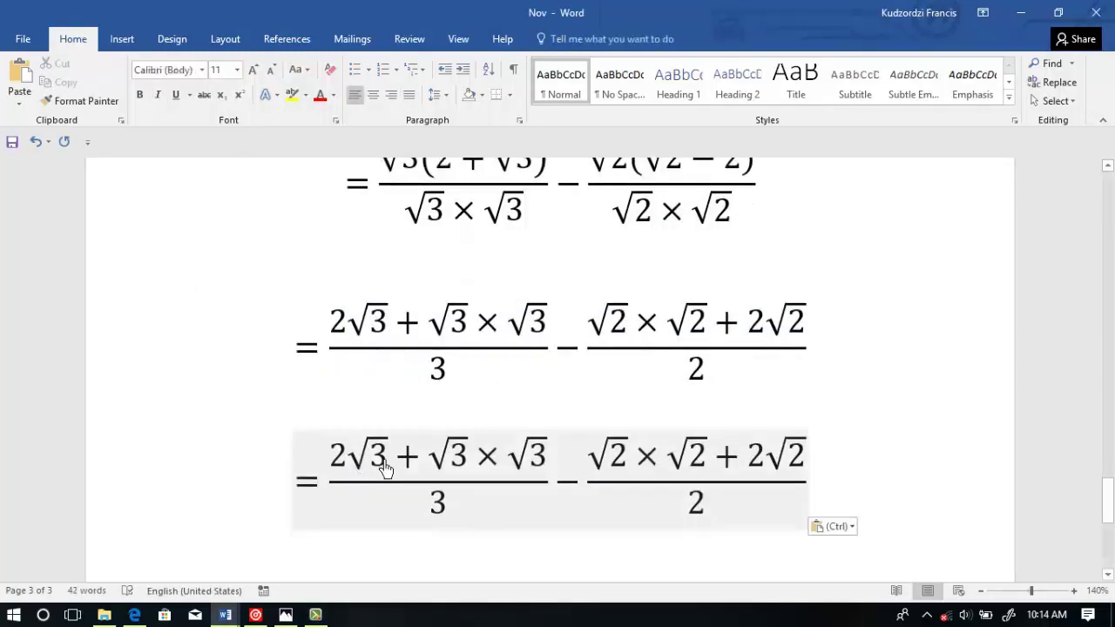
# Step: In the copied equation, replace √3 × √3 with 3 and √2 × √2 with 2
pyautogui.click(433, 460)
pyautogui.moveTo(449, 460); pyautogui.dragTo(543, 463)
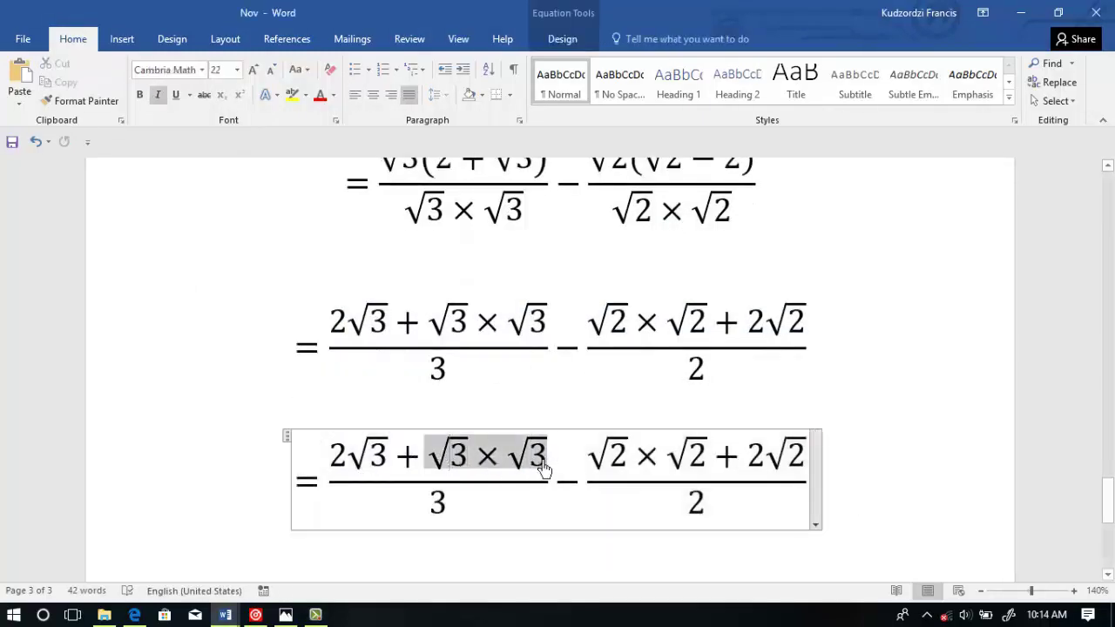
pyautogui.write('3')
pyautogui.doubleClick(708, 466)
pyautogui.click(643, 462)
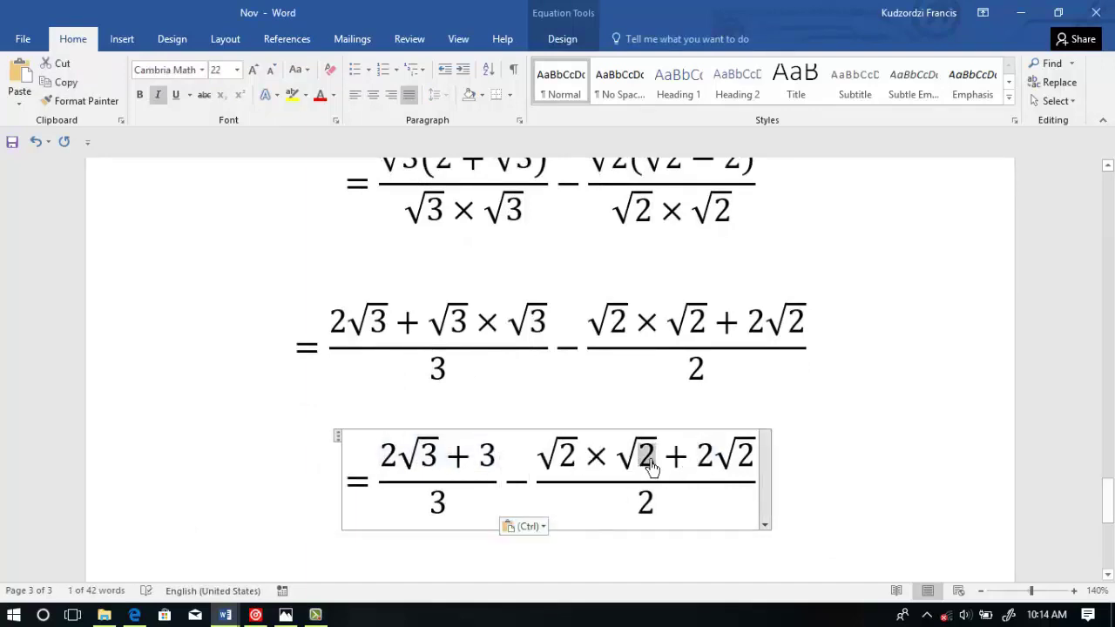
pyautogui.moveTo(538, 455); pyautogui.dragTo(654, 475)
pyautogui.write('2')
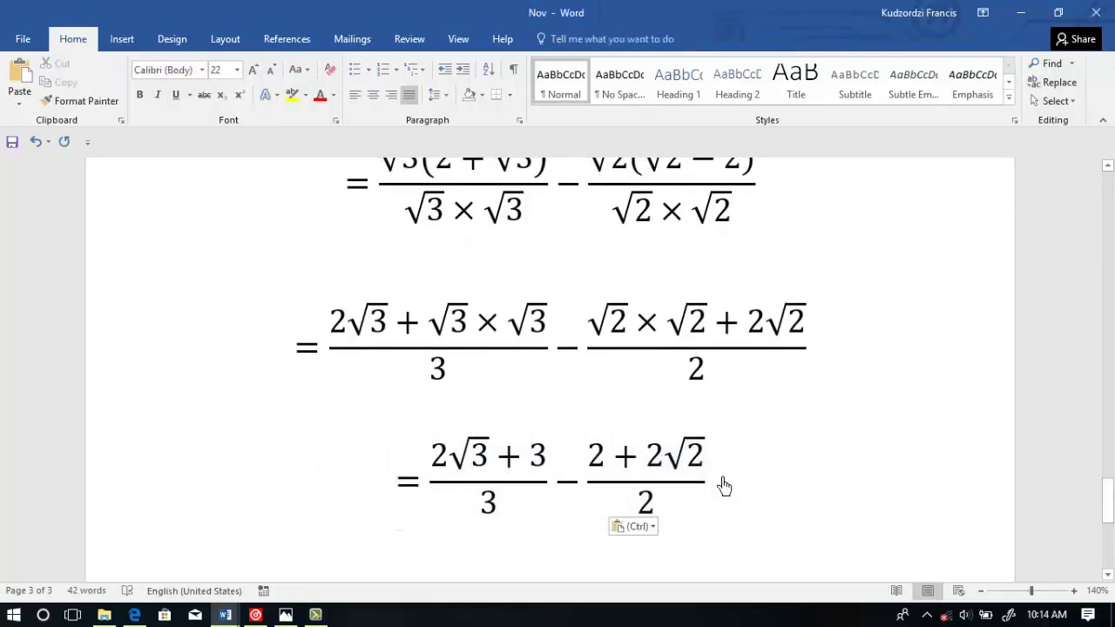
# Step: Add the text line "Now we find LCM" below the simplified equation
pyautogui.moveTo(428, 455); pyautogui.dragTo(685, 507)
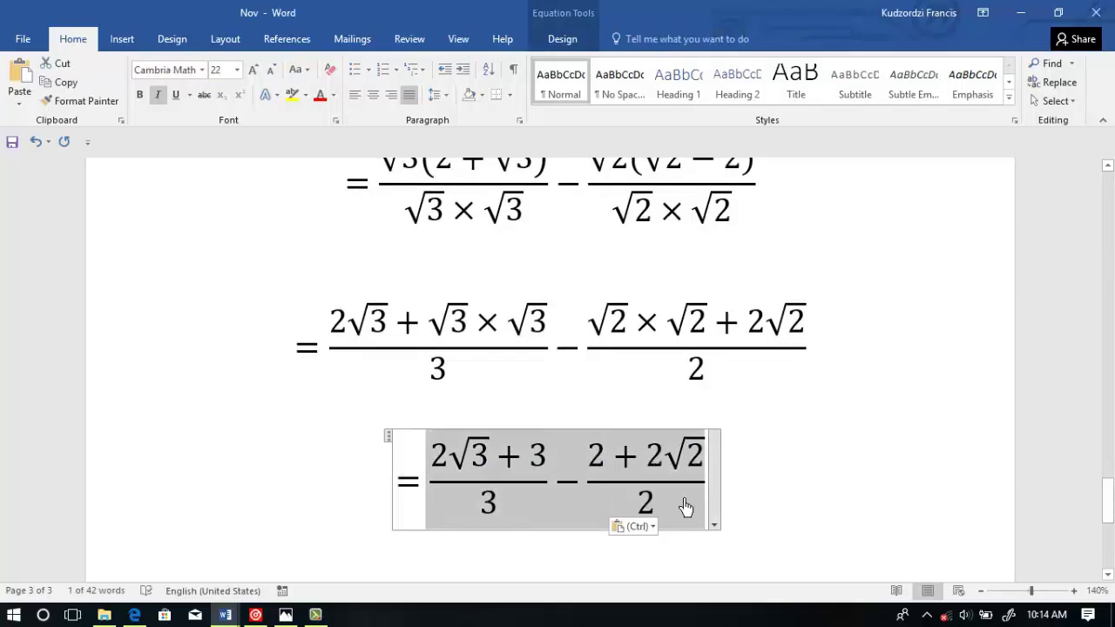
pyautogui.press('ctrl')
pyautogui.click(486, 505)
pyautogui.click(779, 517)
pyautogui.press('Return')
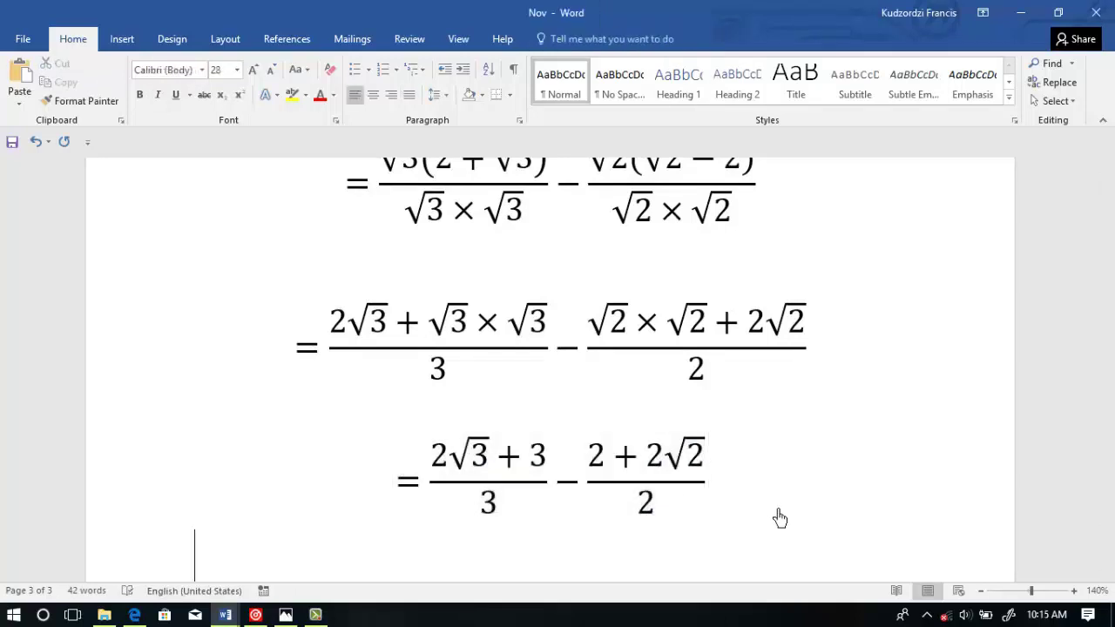
pyautogui.write('Now we find L')
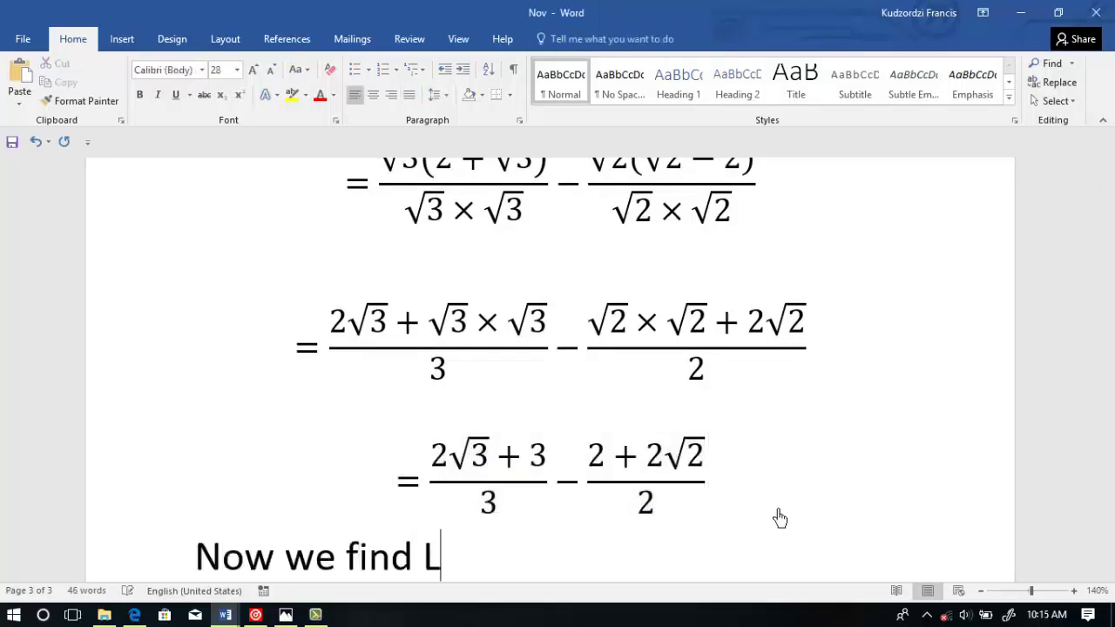
pyautogui.write('CM')
pyautogui.scroll(-3, 779, 517)
pyautogui.doubleClick(493, 405)
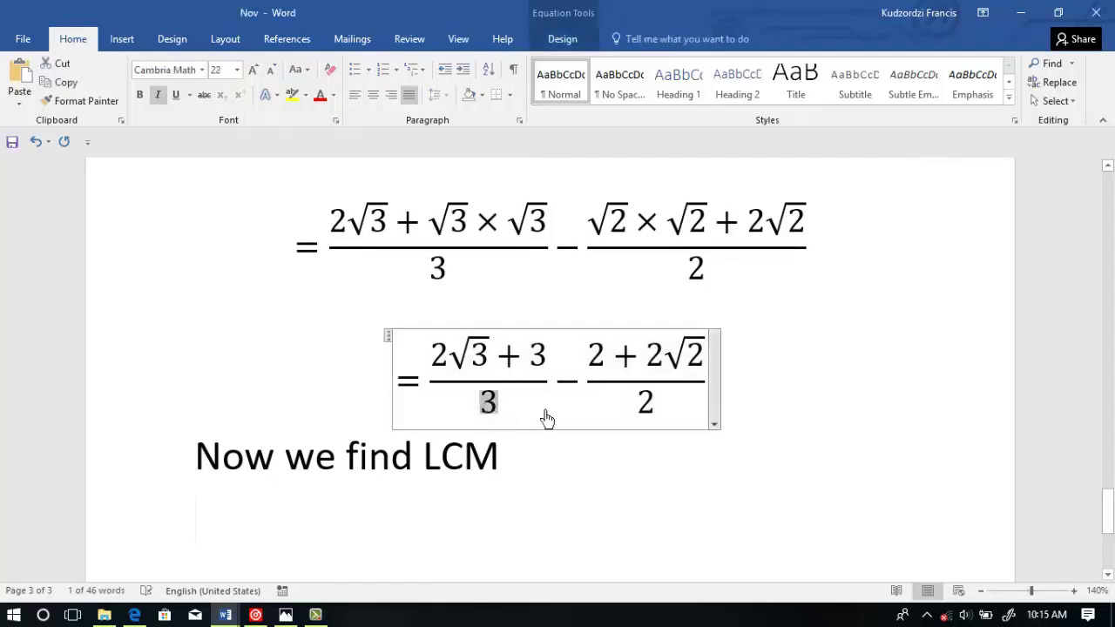
pyautogui.click(1107, 574)
pyautogui.click(761, 482)
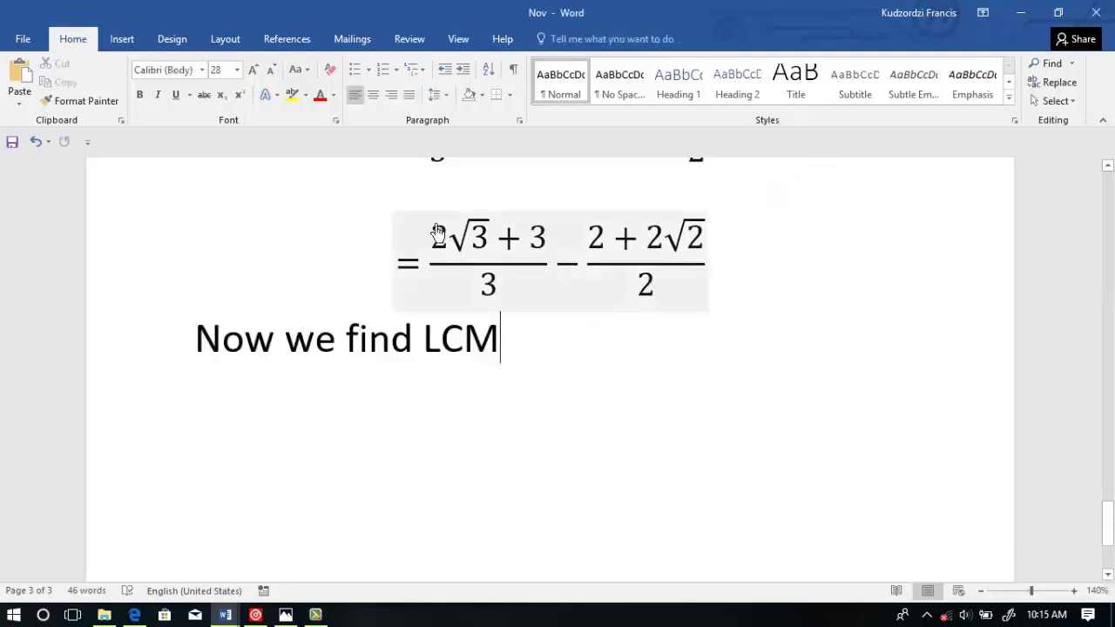
# Step: Copy the fraction (2√3 + 3)/3 below the LCM line and put an equals sign before it
pyautogui.moveTo(434, 239); pyautogui.dragTo(488, 287)
pyautogui.hotkey('ctrl', 'c')
pyautogui.click(501, 496)
pyautogui.hotkey('ctrl', 'v')
pyautogui.click(492, 534)
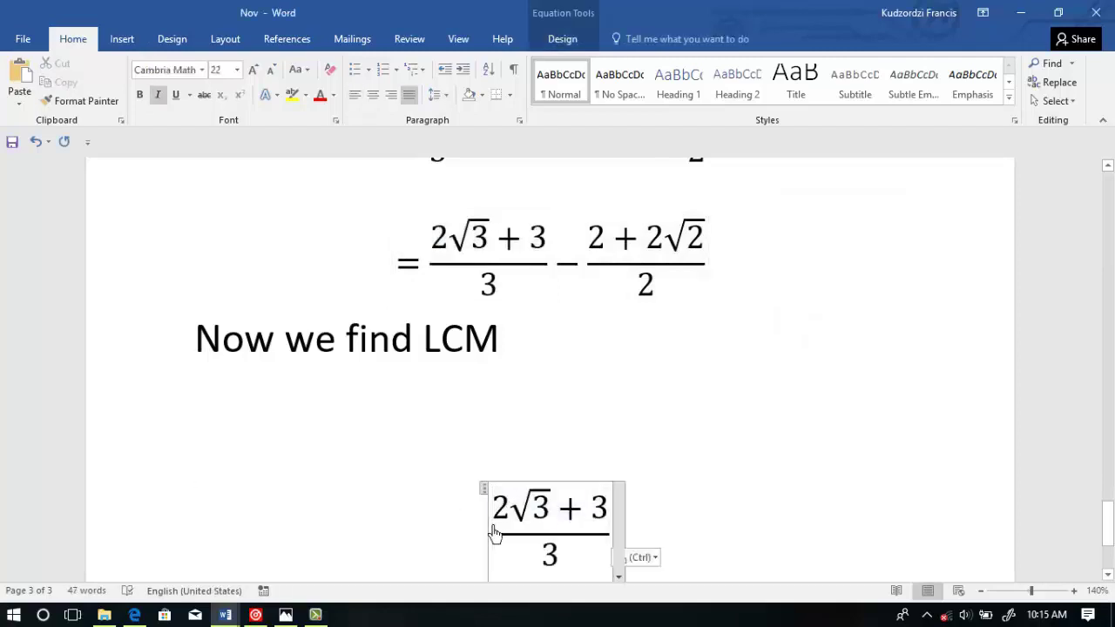
pyautogui.write('=')
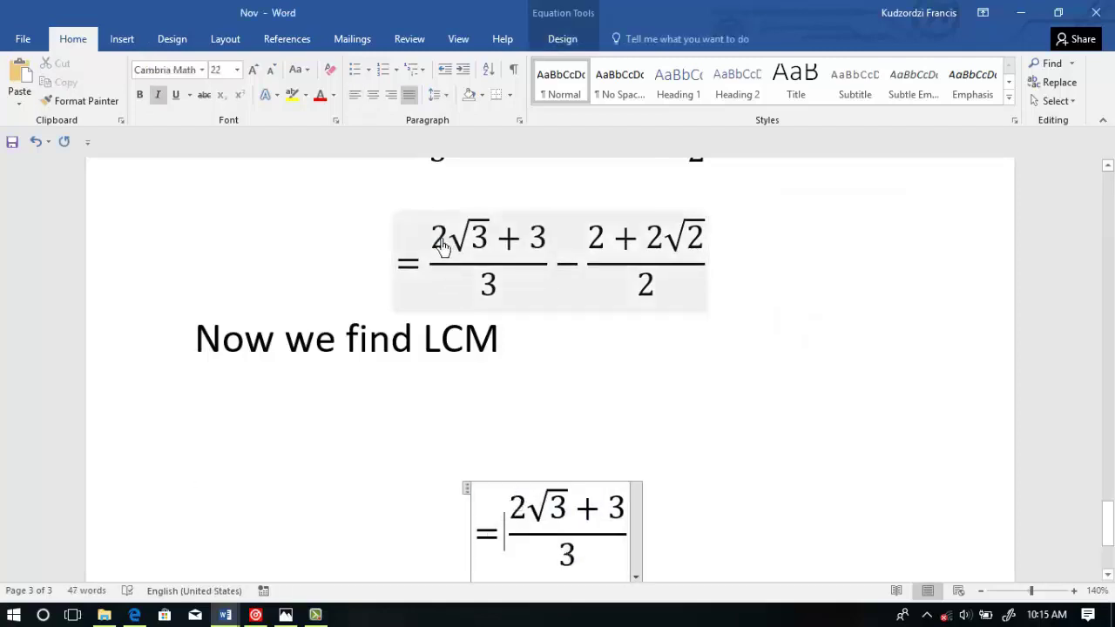
# Step: Bracket the new fraction's numerator and multiply it by 2, making it 2(2√3 + 3)
pyautogui.doubleClick(519, 509)
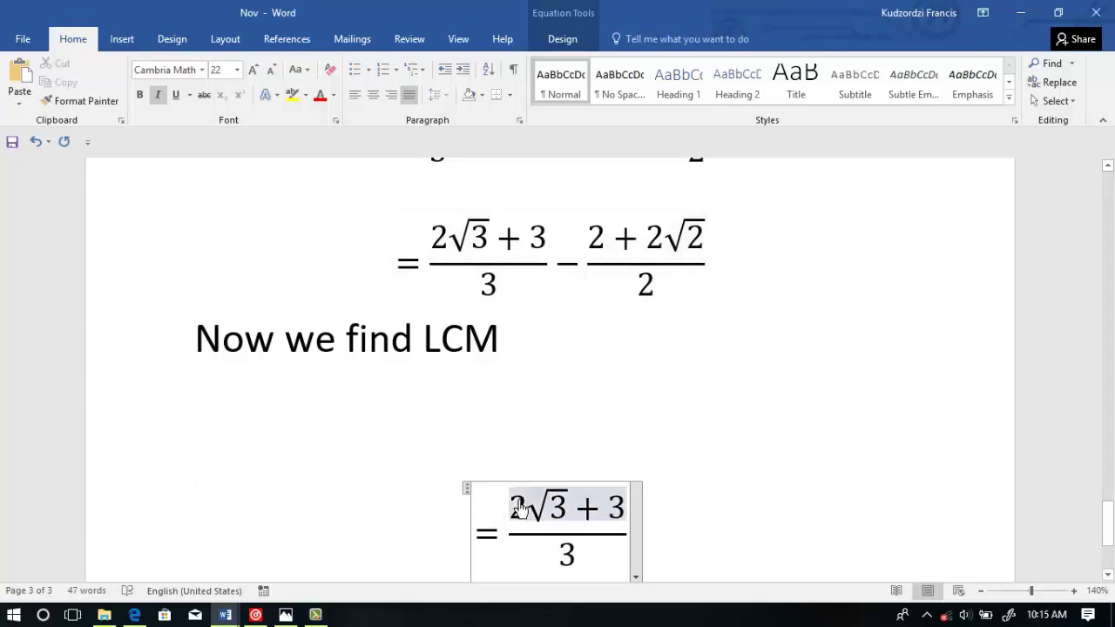
pyautogui.write('2(')
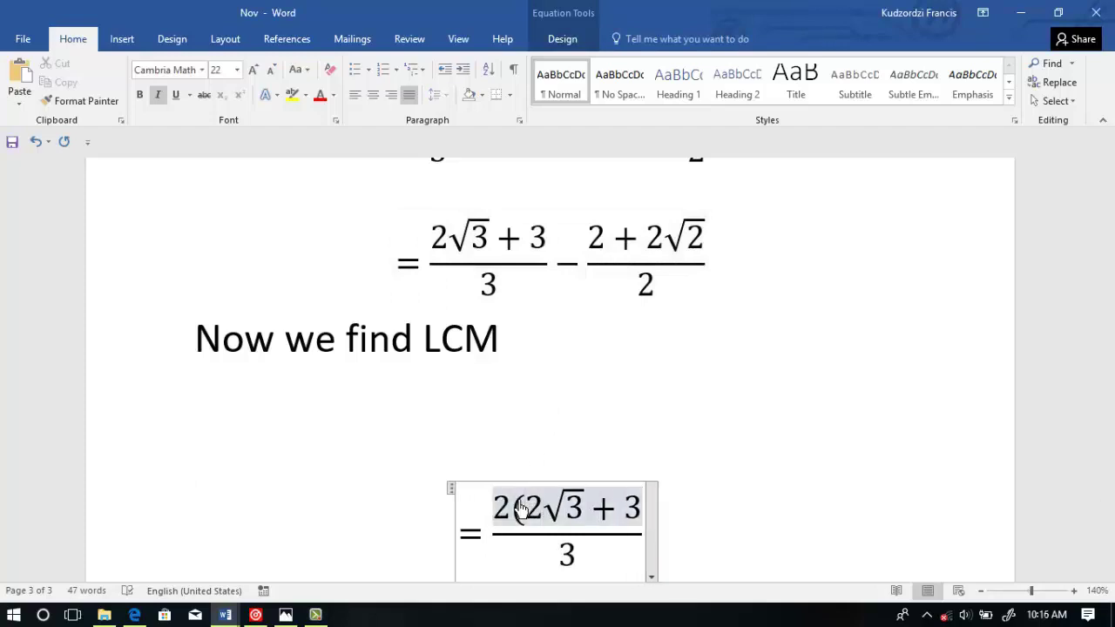
pyautogui.press('End')
pyautogui.write(')')
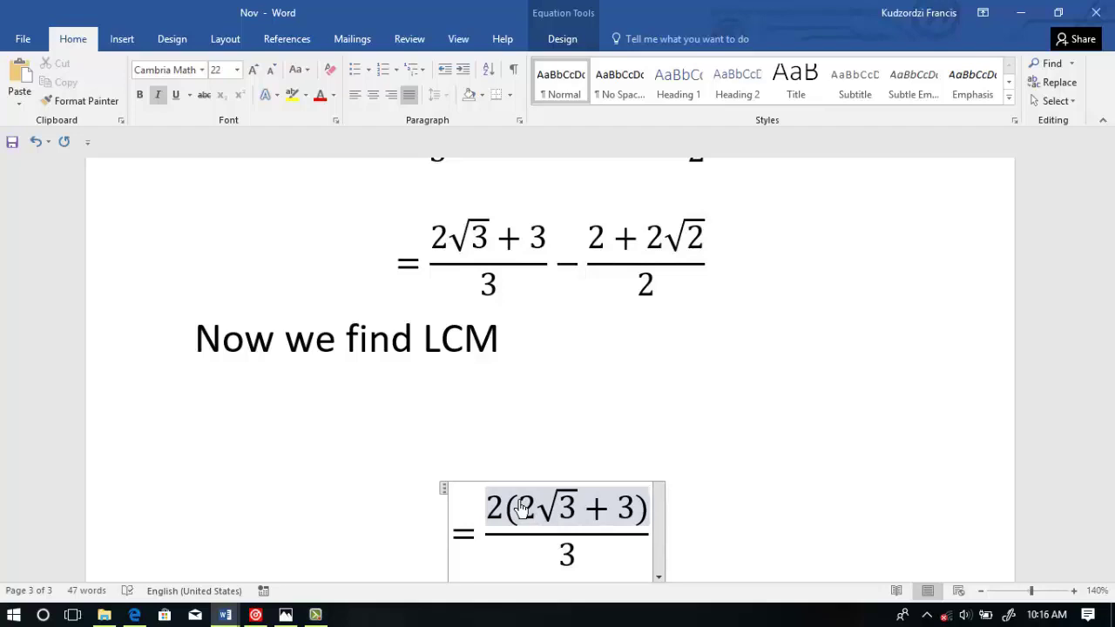
# Step: Correct the second numerator of the expanded equation above to √2 × √2 − 2√2
pyautogui.scroll(3, 782, 356)
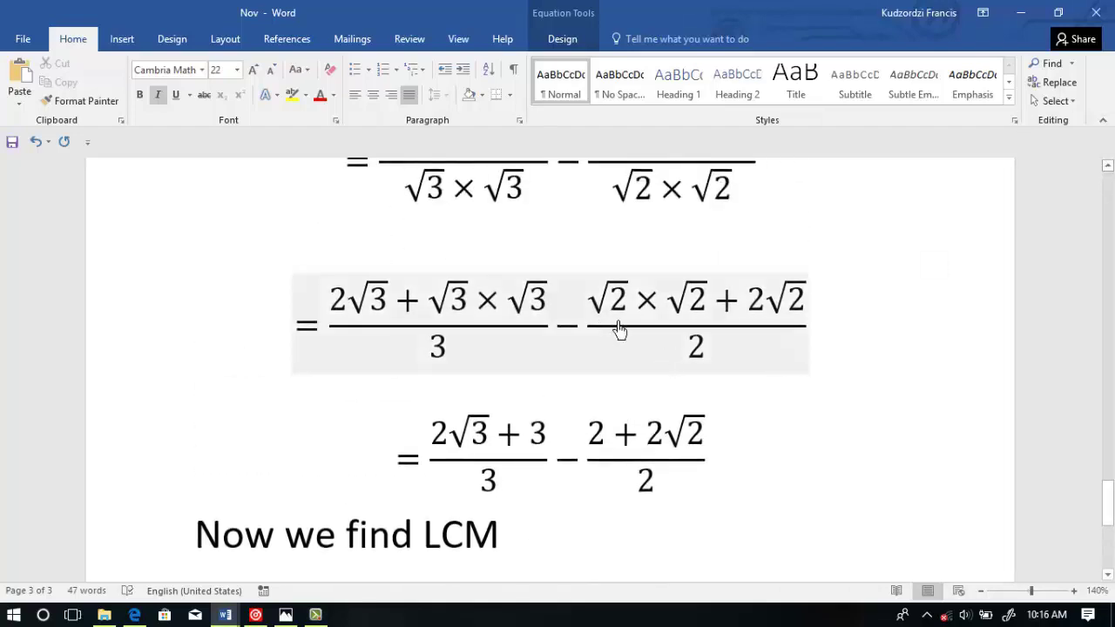
pyautogui.click(744, 308)
pyautogui.press('BackSpace')
pyautogui.write('-')
pyautogui.scroll(1, 1108, 579)
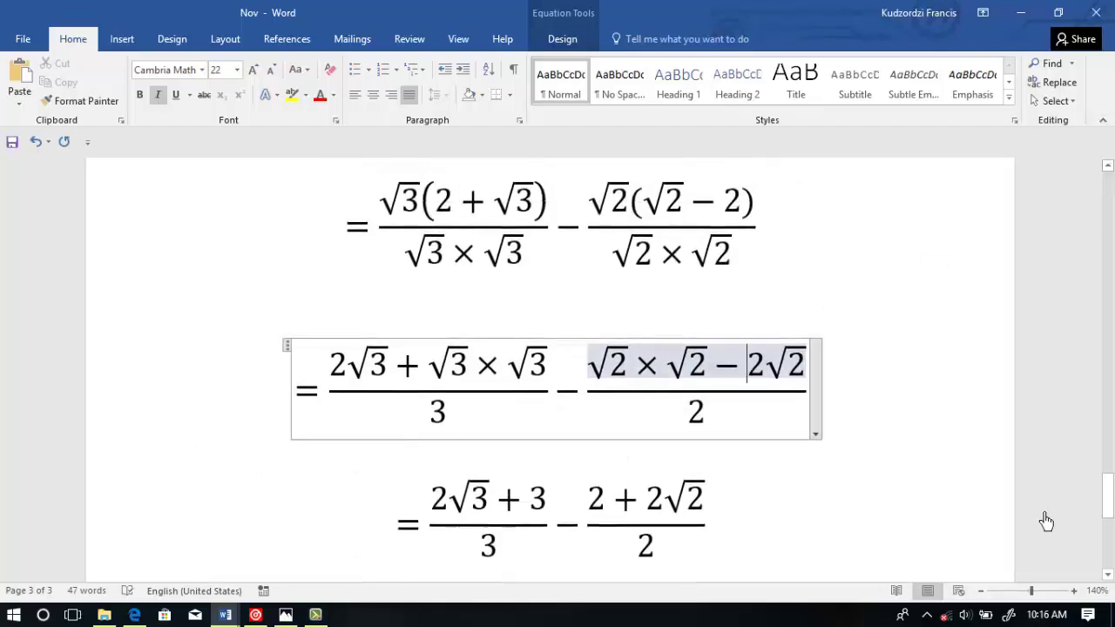
pyautogui.scroll(-3, 1108, 579)
pyautogui.scroll(3, 1108, 171)
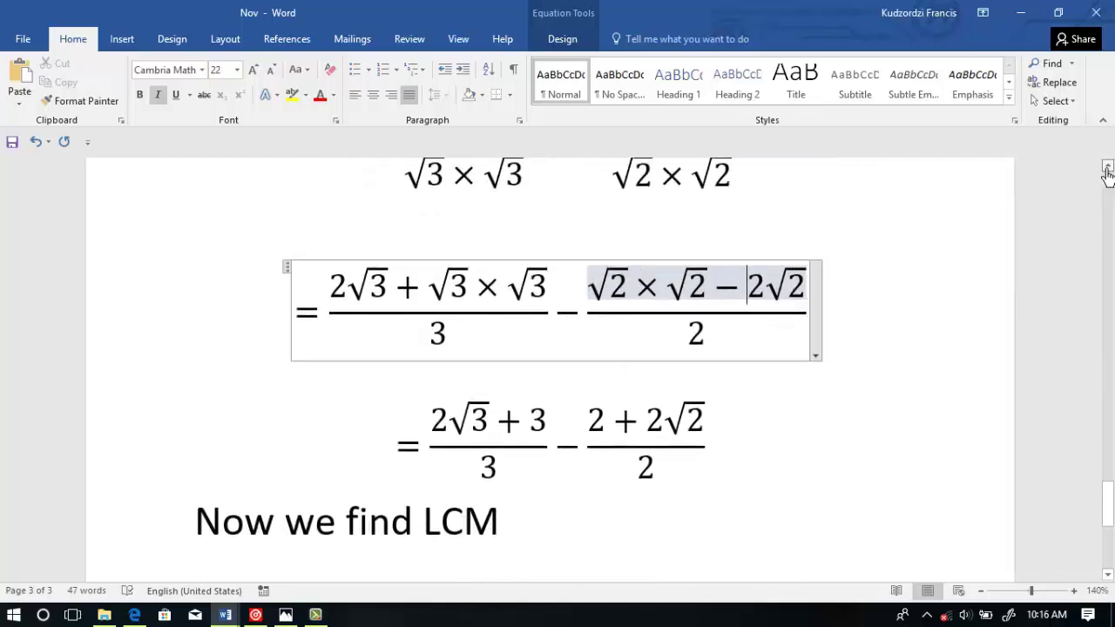
pyautogui.scroll(1, 1108, 172)
# Step: Extend the numerator below the LCM line with − 3(2 + 2√2) and set the denominator to 6
pyautogui.scroll(-5, 1100, 577)
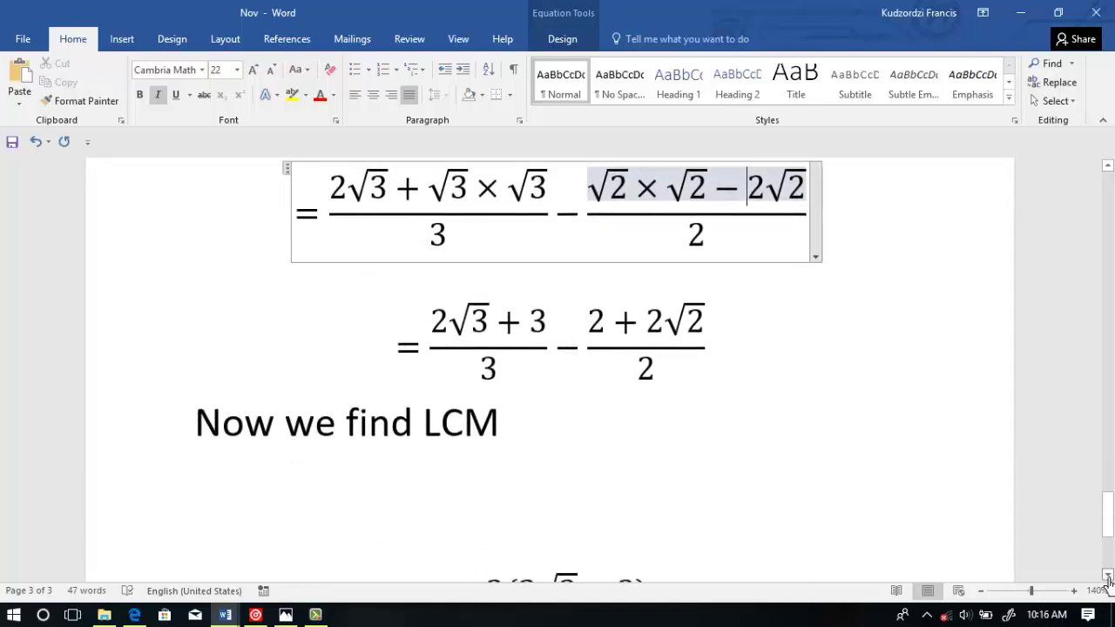
pyautogui.click(654, 435)
pyautogui.write('-')
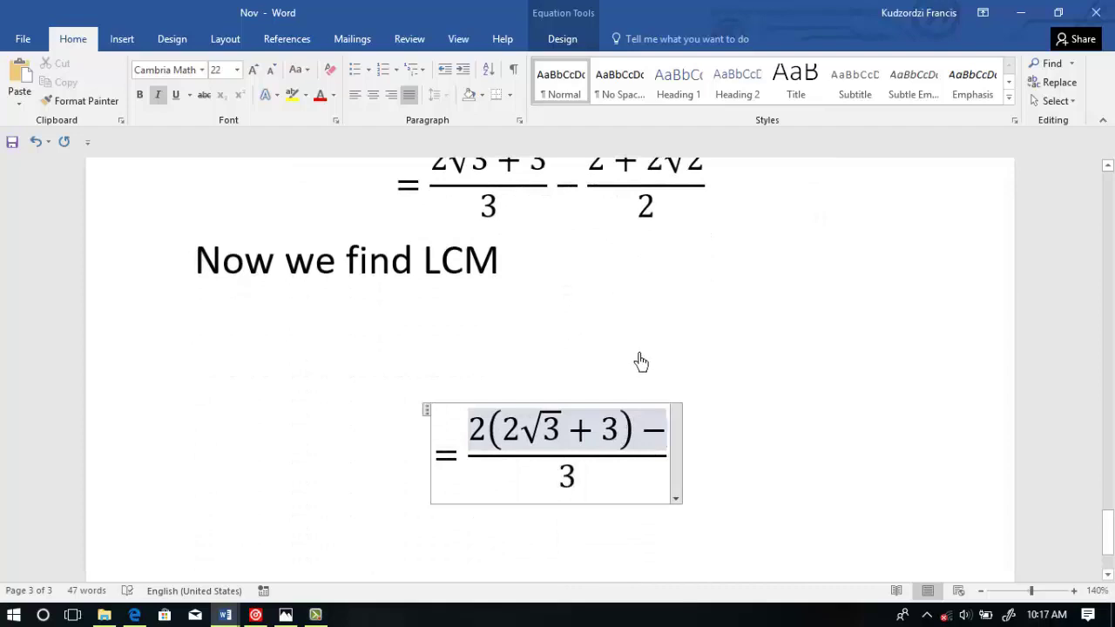
pyautogui.write('3(')
pyautogui.scroll(2, 1103, 169)
pyautogui.moveTo(589, 228); pyautogui.dragTo(693, 235)
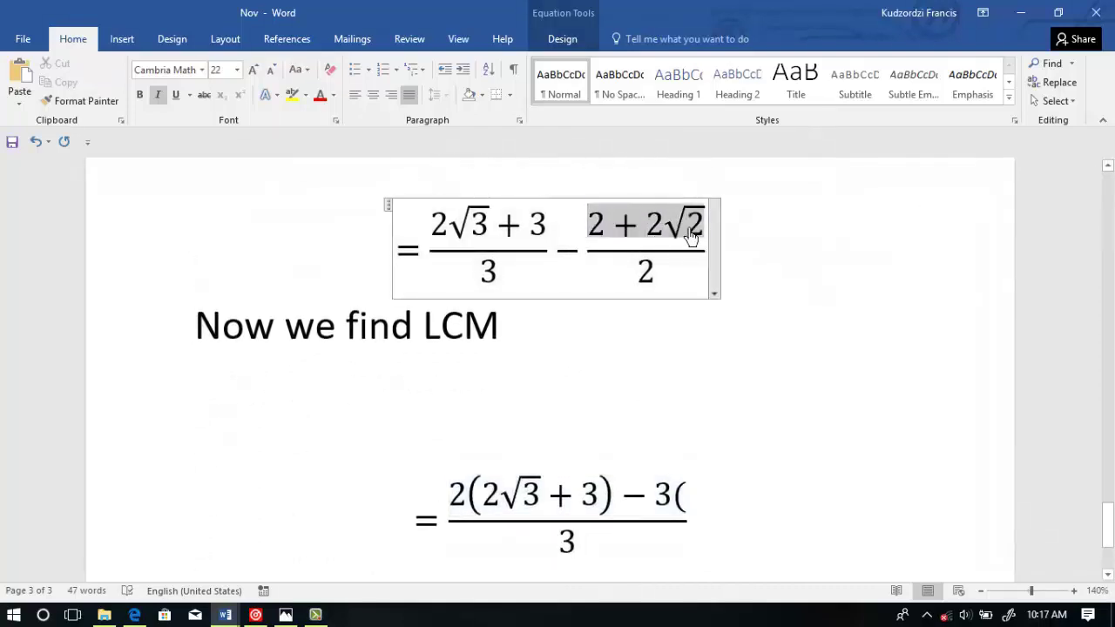
pyautogui.hotkey('ctrl', 'c')
pyautogui.click(686, 497)
pyautogui.hotkey('ctrl', 'v')
pyautogui.write(')')
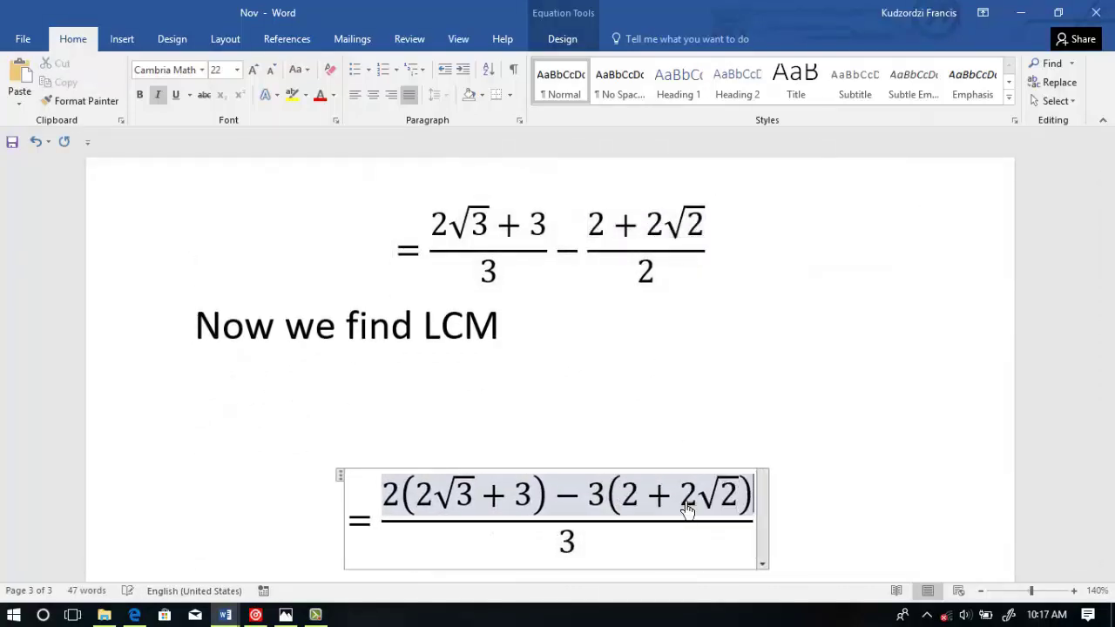
pyautogui.doubleClick(567, 542)
pyautogui.write('6')
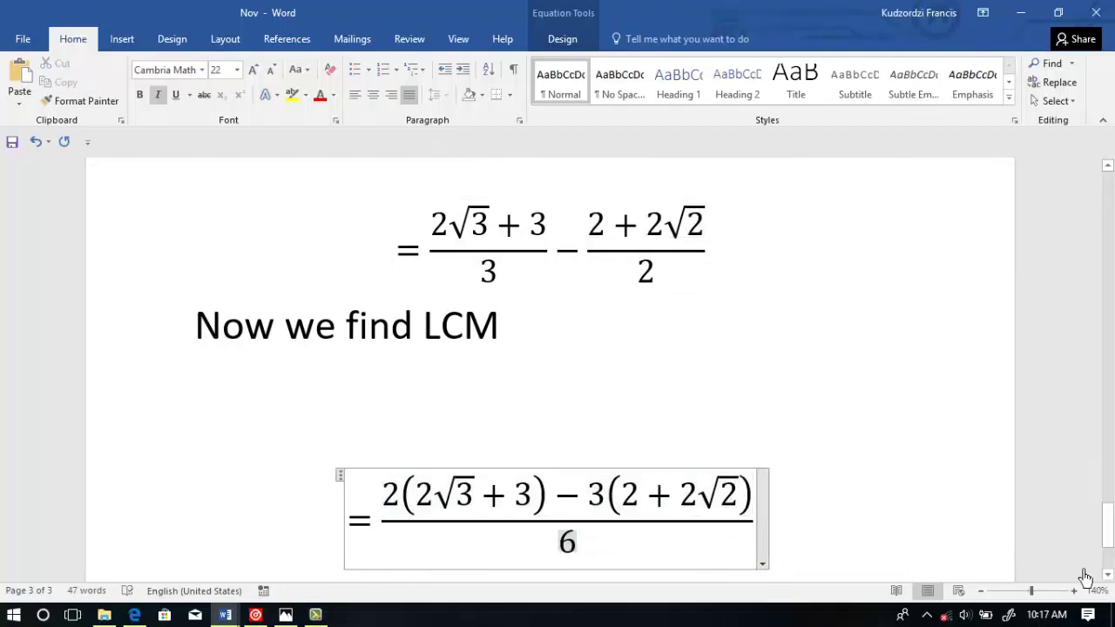
# Step: Paste a copy of the combined fraction over 6 below the original
pyautogui.click(1108, 575)
pyautogui.click(1107, 575)
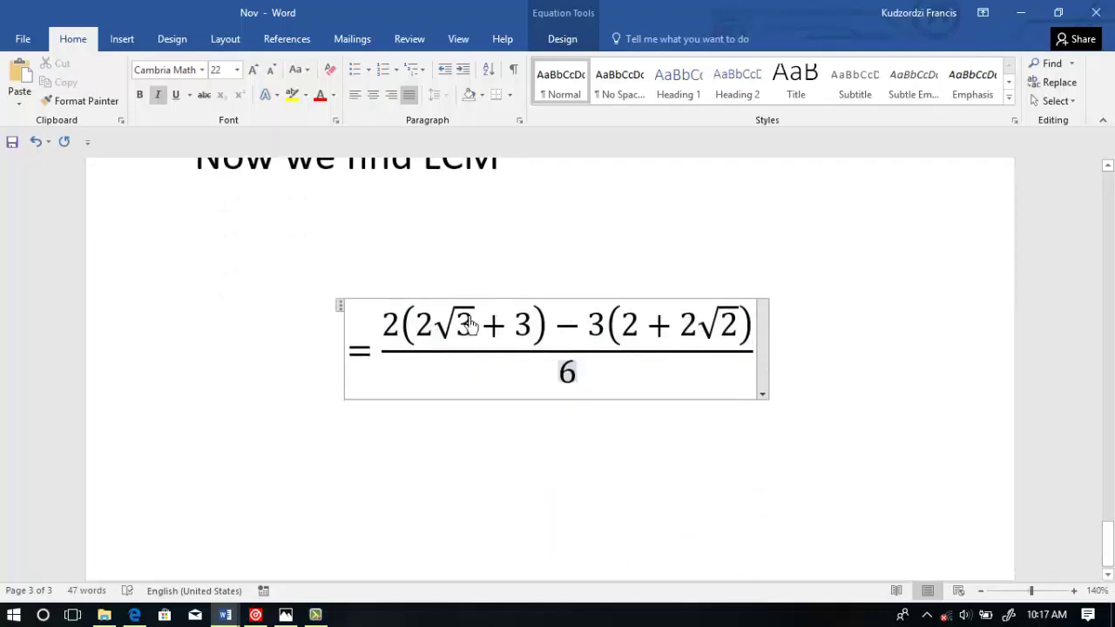
pyautogui.tripleClick(382, 328)
pyautogui.click(554, 463)
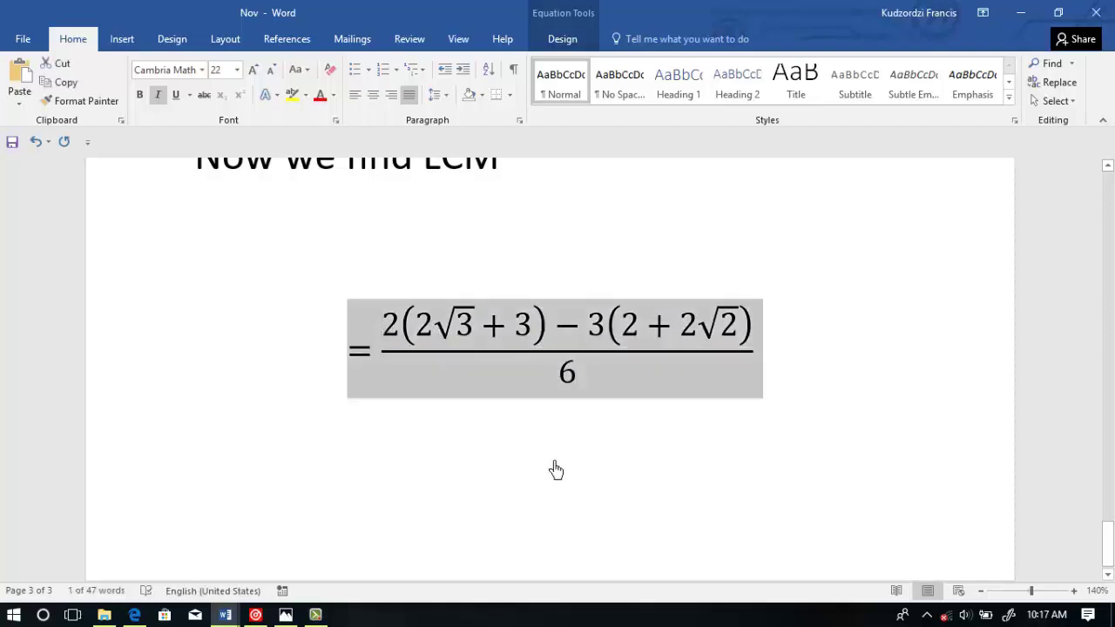
pyautogui.hotkey('ctrl', 'v')
# Step: Multiply out the first bracket of the copied numerator to (4√3 + 6), removing the 2 in front
pyautogui.doubleClick(428, 464)
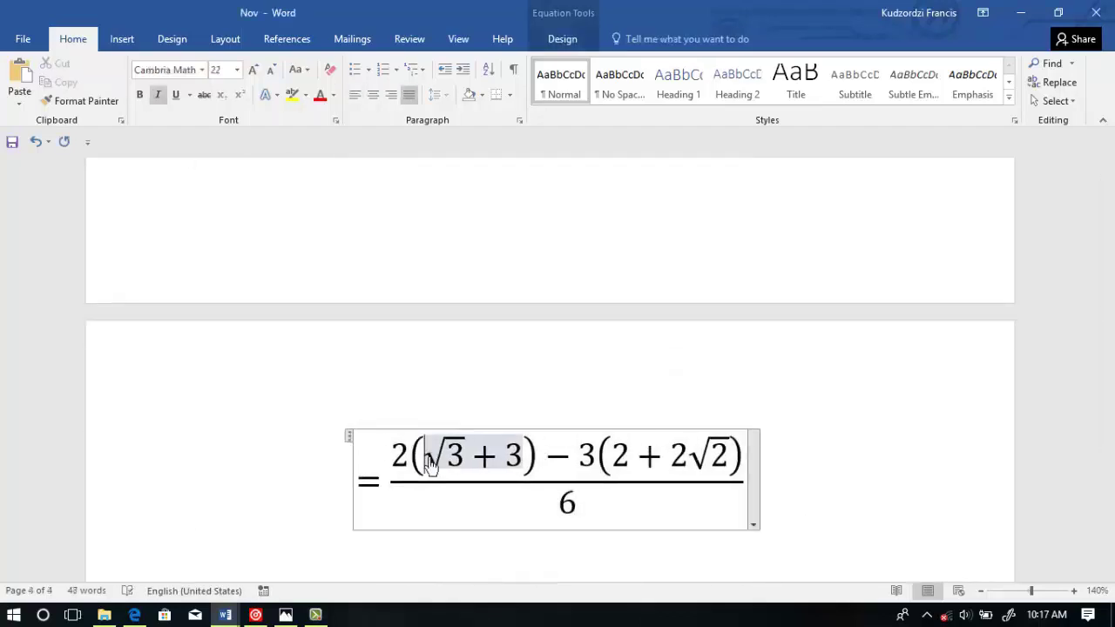
pyautogui.write('4')
pyautogui.press('BackSpace')
pyautogui.doubleClick(514, 460)
pyautogui.write('6')
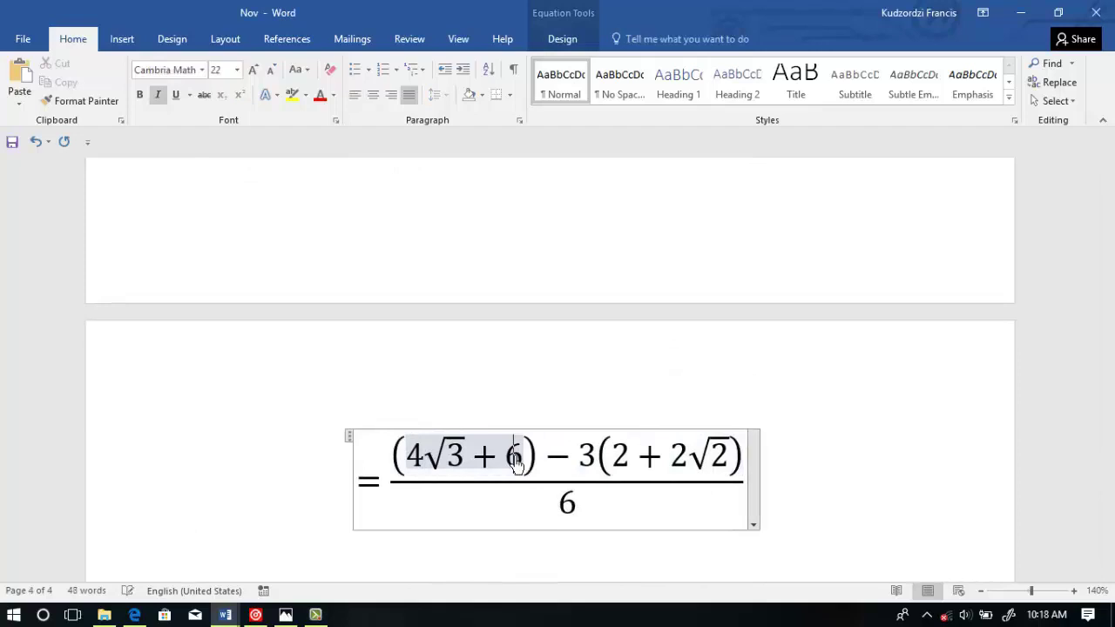
# Step: Replace the 2 in the second bracket of the copied numerator with −6 and remove the − 3 in front of the bracket
pyautogui.click(615, 456)
pyautogui.write('-6')
pyautogui.press('Delete')
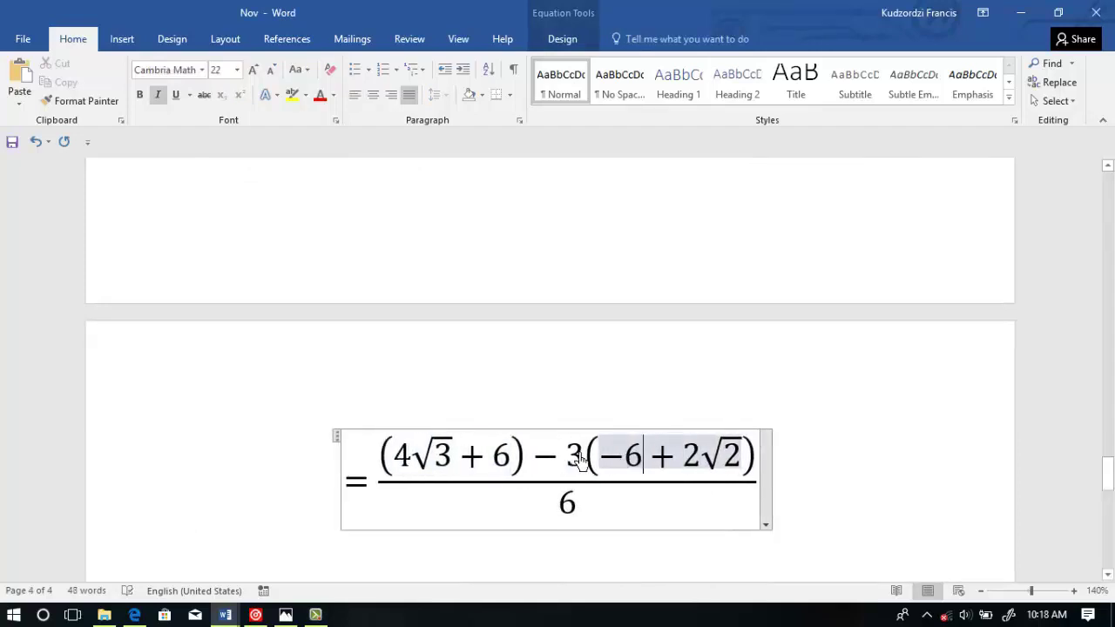
pyautogui.click(586, 458)
pyautogui.press('BackSpace')
pyautogui.press('BackSpace')
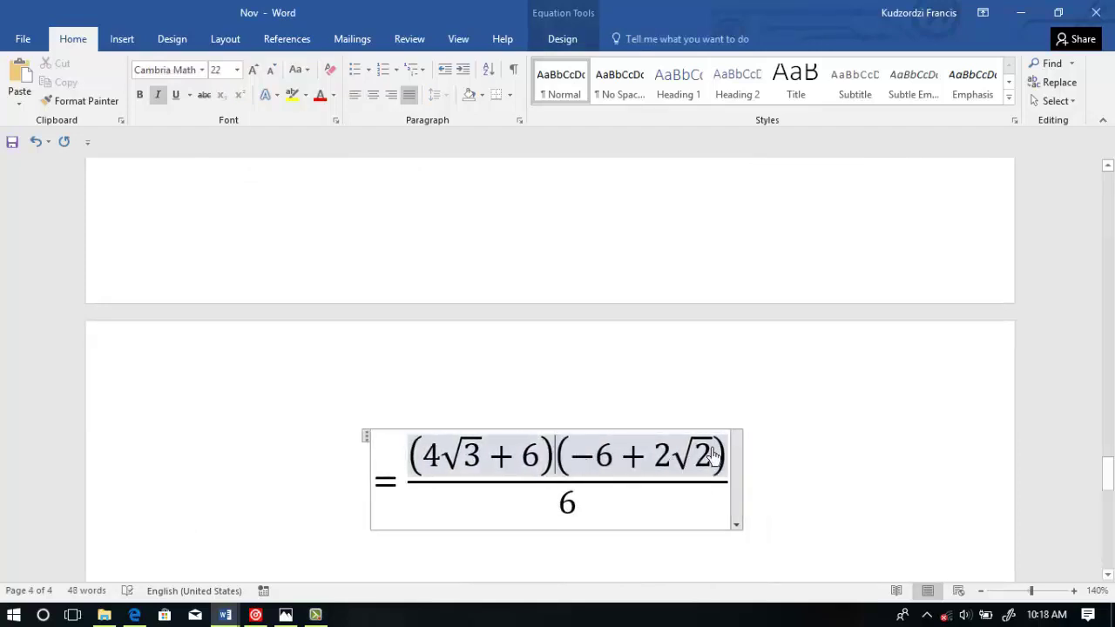
# Step: Check the rationalized fractions and the combined fraction over 6 on the previous page against the expansion
pyautogui.click(1108, 164)
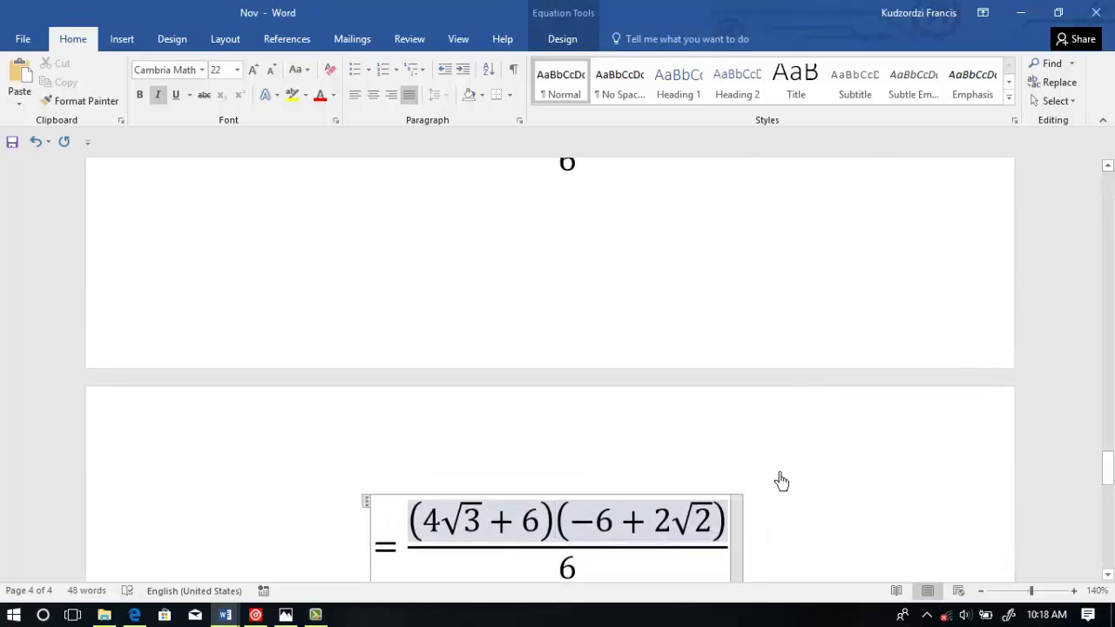
pyautogui.click(1107, 166)
pyautogui.click(1107, 166)
pyautogui.click(1107, 166)
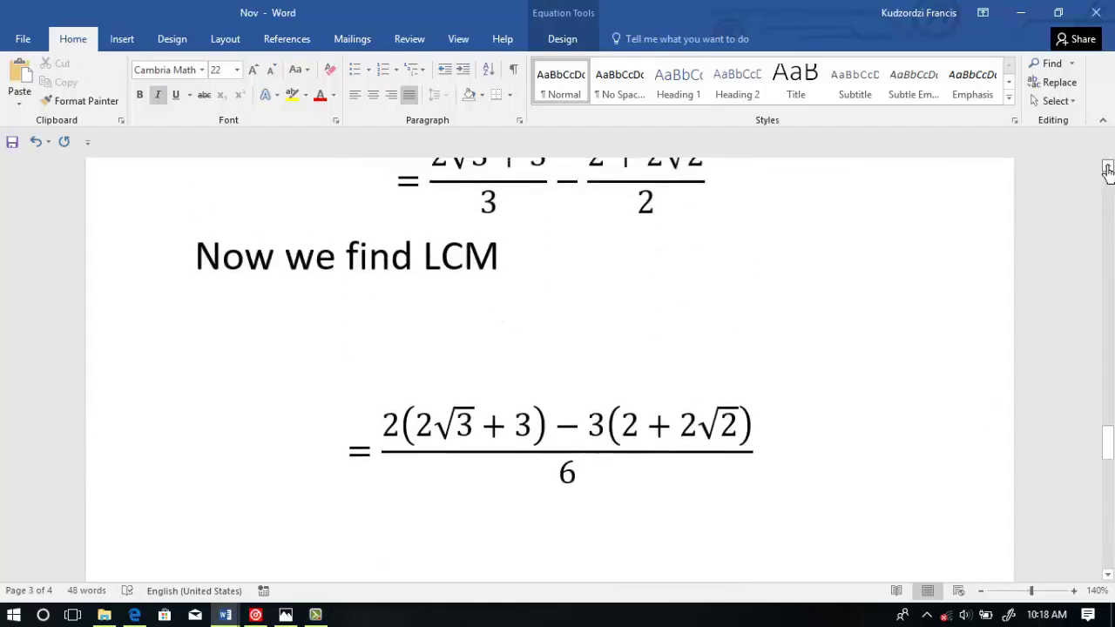
pyautogui.click(1108, 165)
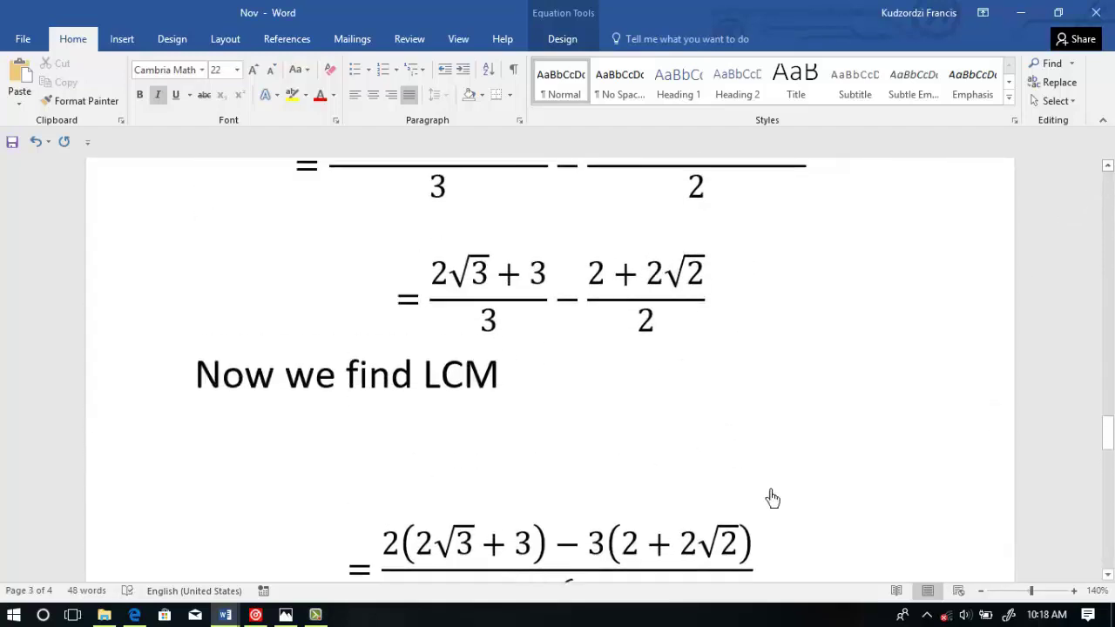
pyautogui.click(1107, 575)
pyautogui.click(1107, 576)
pyautogui.click(1107, 576)
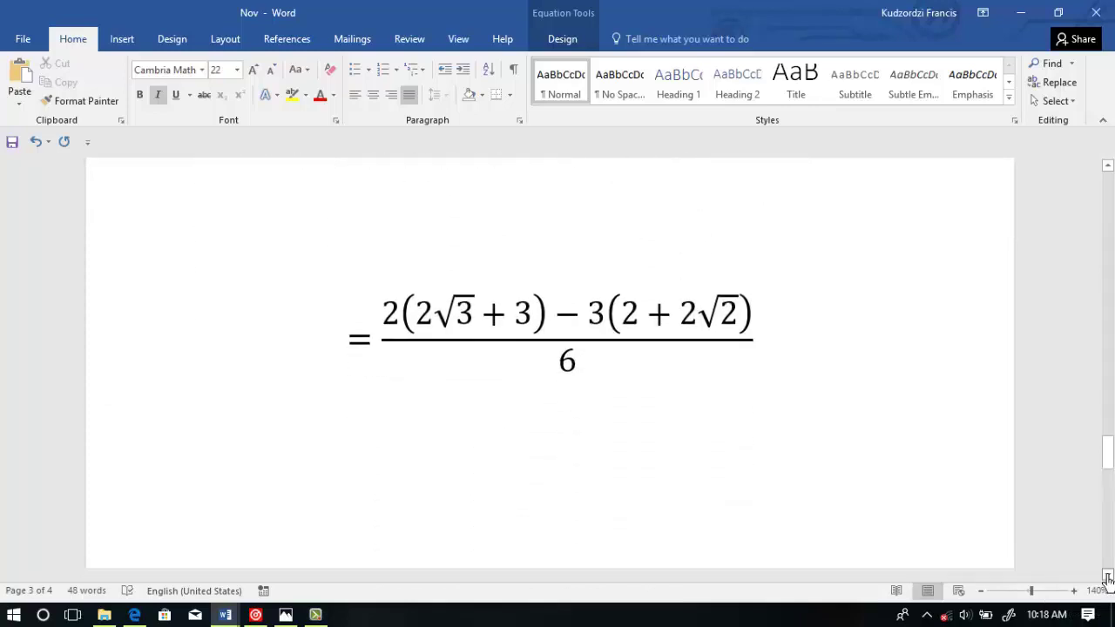
pyautogui.click(1107, 576)
pyautogui.click(1108, 575)
# Step: Change the coefficient of √2 in the second bracket of the numerator to 6
pyautogui.click(675, 405)
pyautogui.press('BackSpace')
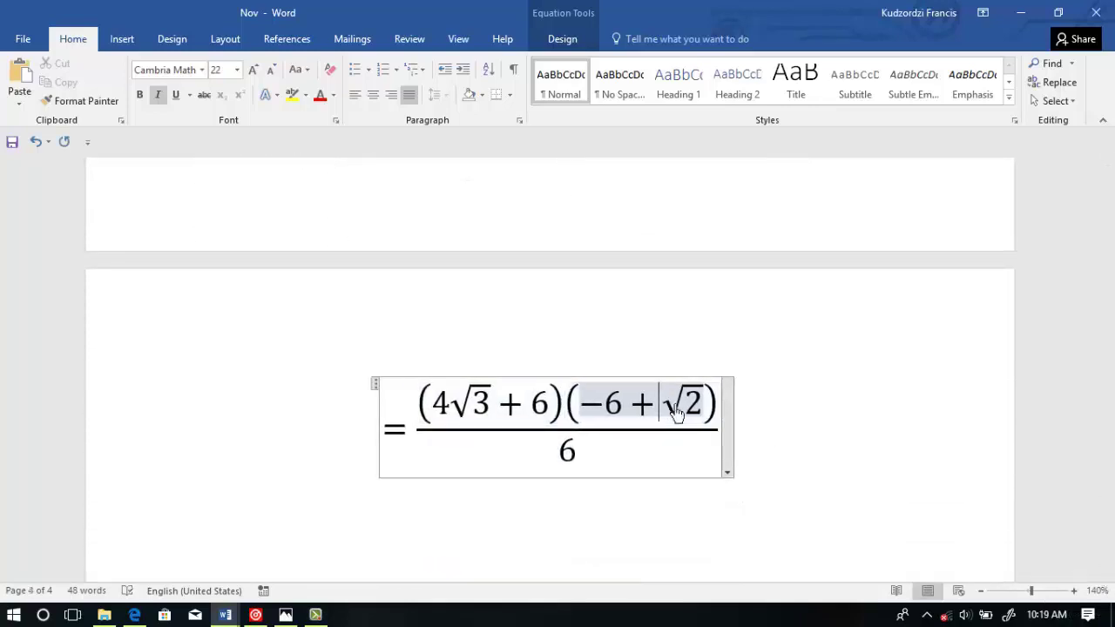
pyautogui.write('6')
# Step: Remove the brackets around both groups so the numerator reads 4√3 + 6 − 6 + 6√2
pyautogui.moveTo(580, 411); pyautogui.dragTo(713, 406)
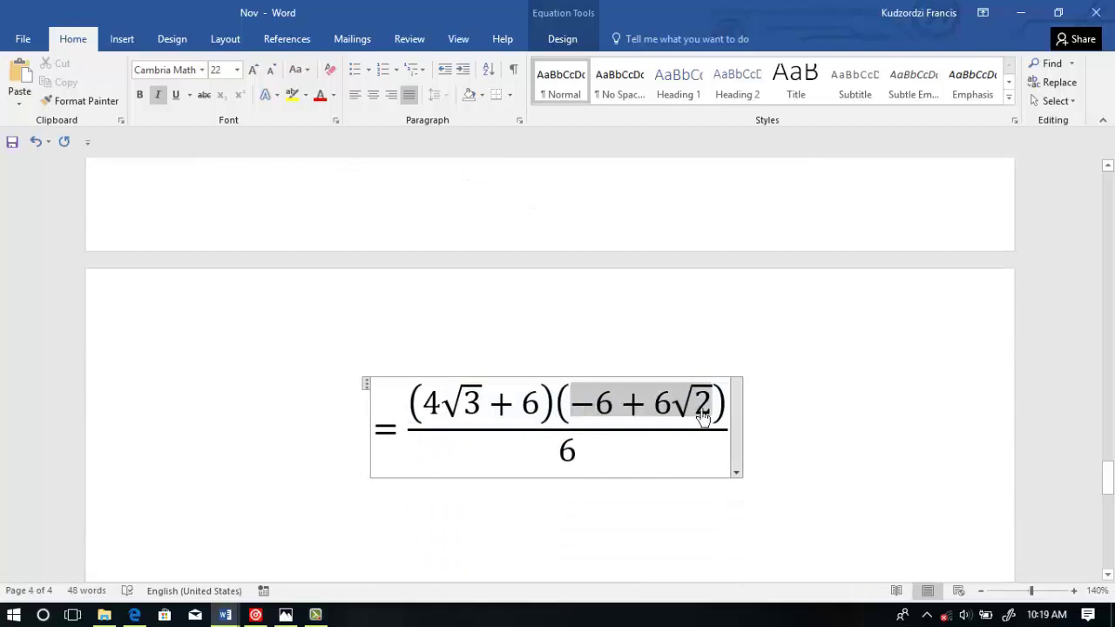
pyautogui.press('BackSpace')
pyautogui.press('BackSpace')
pyautogui.hotkey('ctrl', 'v')
pyautogui.moveTo(557, 411); pyautogui.dragTo(436, 416)
pyautogui.press('BackSpace')
pyautogui.press('BackSpace')
pyautogui.hotkey('ctrl', 'v')
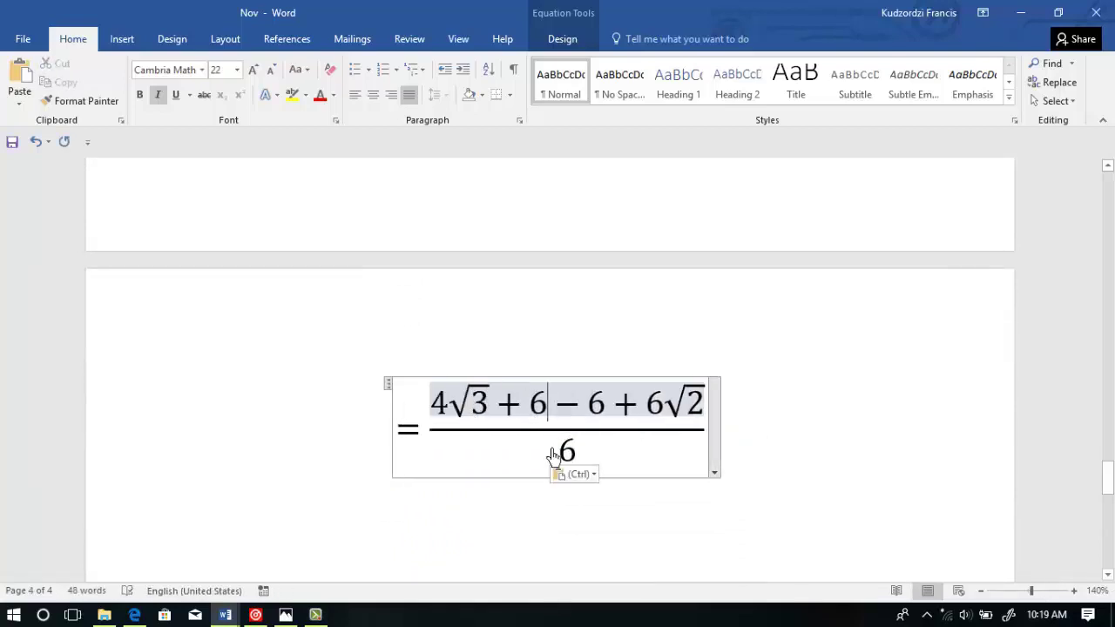
# Step: Paste a copy of the expanded equation below and replace 6 − 6 in its numerator with 0
pyautogui.tripleClick(432, 407)
pyautogui.hotkey('ctrl', 'c')
pyautogui.click(771, 494)
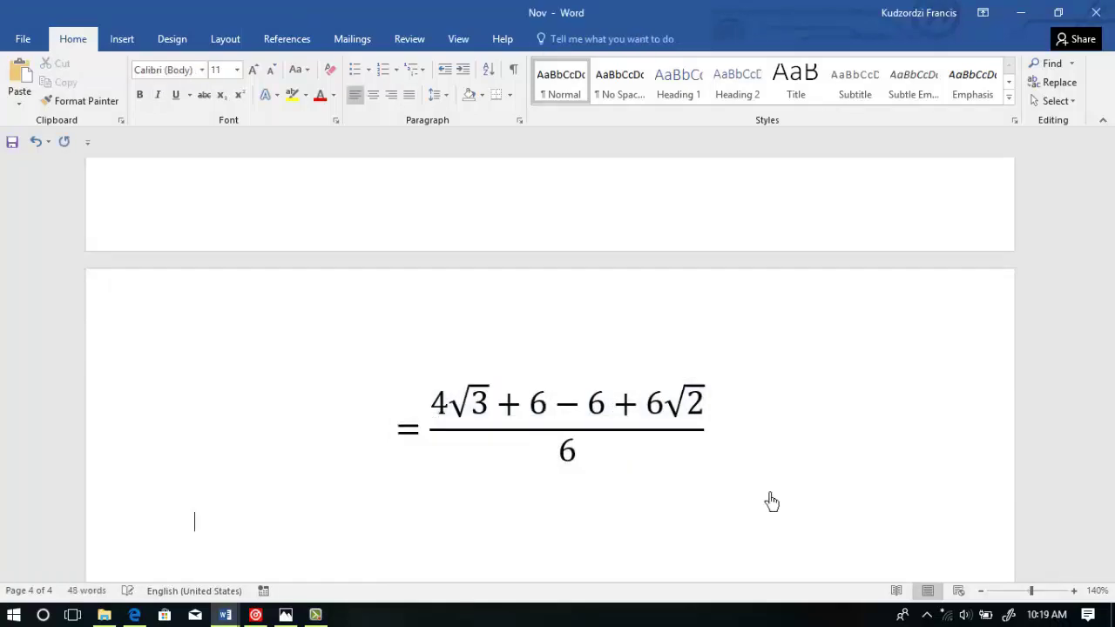
pyautogui.hotkey('ctrl', 'v')
pyautogui.moveTo(613, 454); pyautogui.dragTo(592, 515)
pyautogui.write('0')
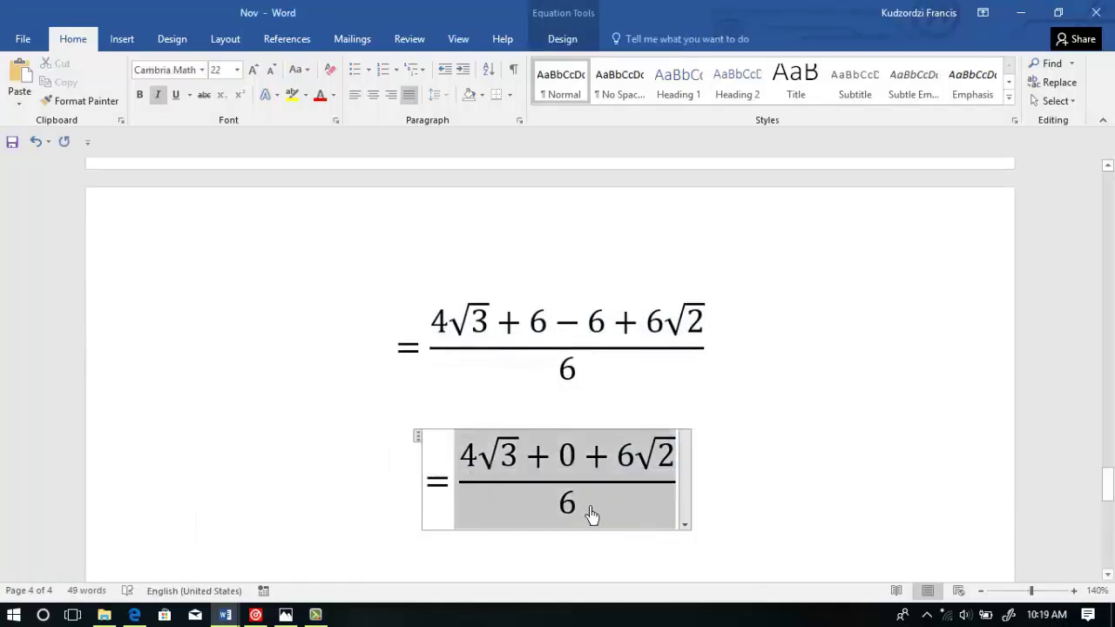
# Step: Paste another copy of the fraction below, drop the 0 term to leave 4√3 + 6√2 over 6, and put an equals sign before it
pyautogui.hotkey('ctrl', 'c')
pyautogui.click(733, 531)
pyautogui.press('Return')
pyautogui.hotkey('ctrl', 'v')
pyautogui.click(541, 517)
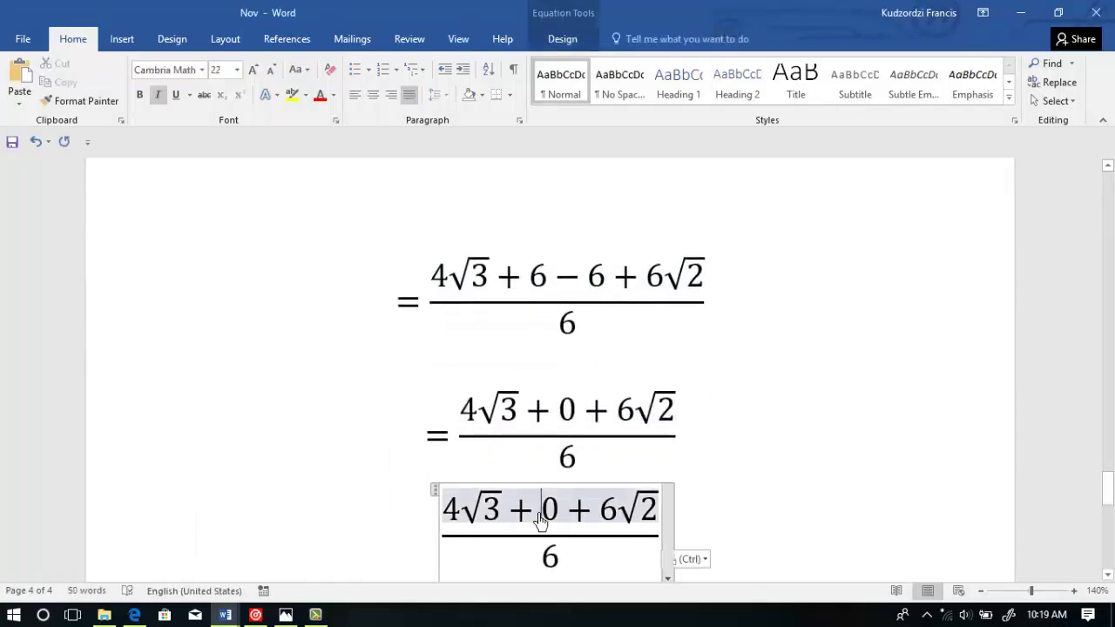
pyautogui.press('Delete')
pyautogui.press('Delete')
pyautogui.click(473, 537)
pyautogui.write('=')
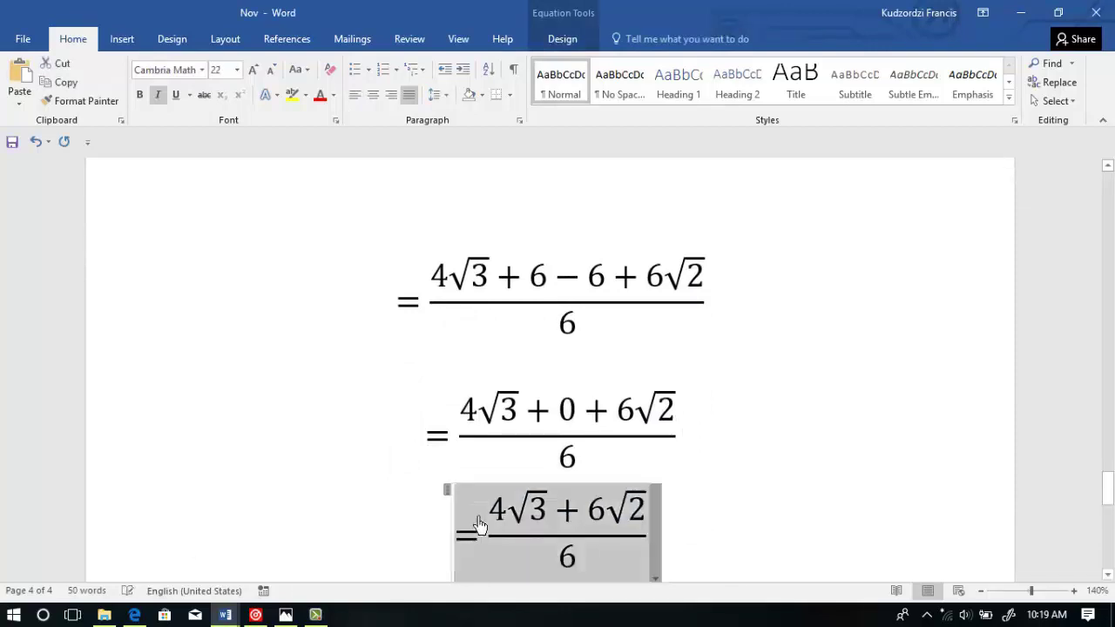
# Step: Paste a copy of the simplified equation below and reduce its first term to 2√3 and its denominator to 3
pyautogui.click(720, 552)
pyautogui.press('Return')
pyautogui.hotkey('ctrl', 'v')
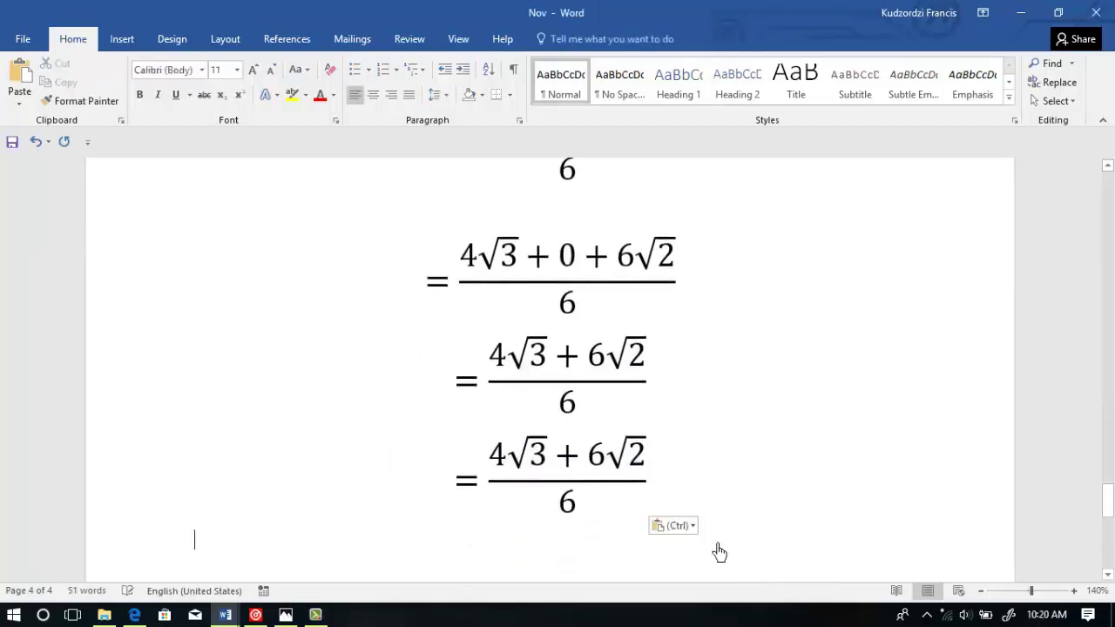
pyautogui.click(508, 456)
pyautogui.press('BackSpace')
pyautogui.write('2')
pyautogui.click(571, 508)
pyautogui.press('BackSpace')
pyautogui.write('3')
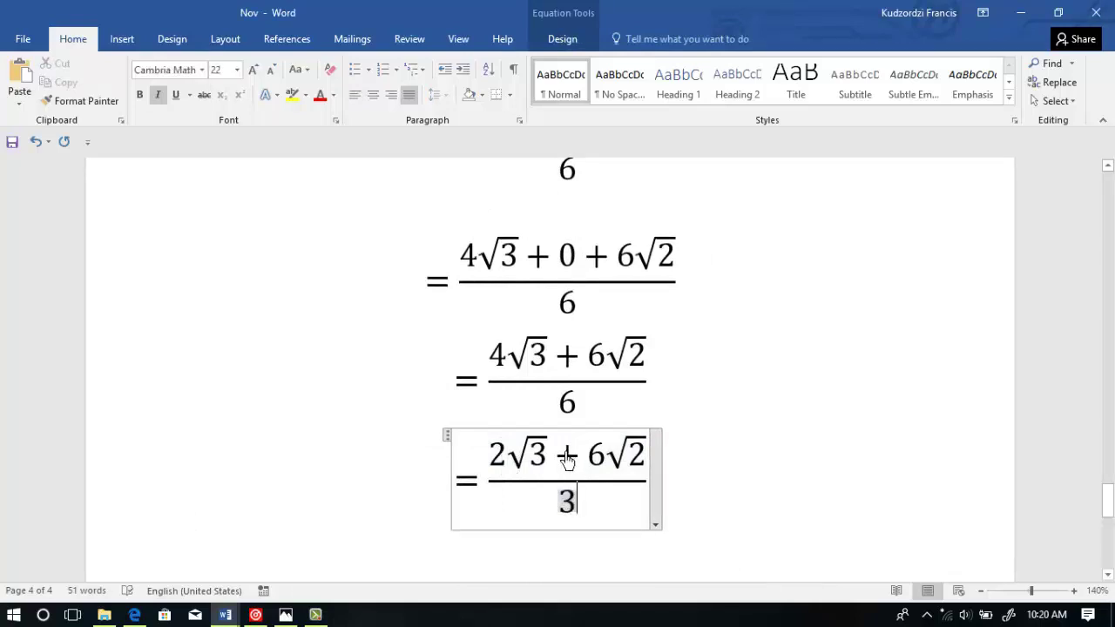
# Step: Move the 6√2 term out of the last fraction and reduce it, so the final line reads = 2√3/3 + √2
pyautogui.moveTo(552, 455); pyautogui.dragTo(642, 468)
pyautogui.press('BackSpace')
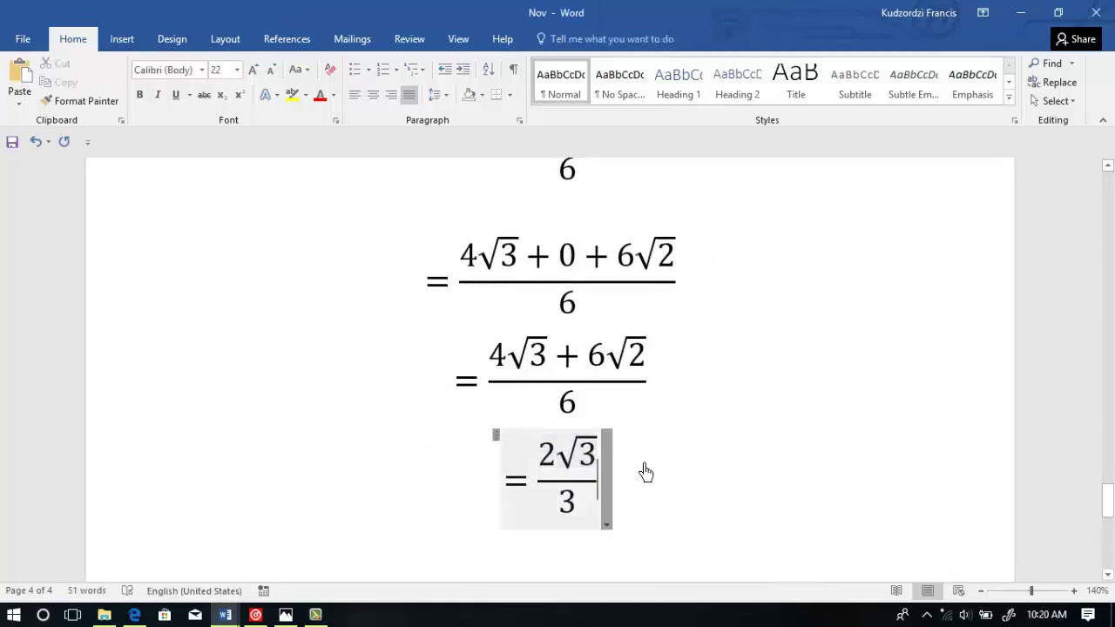
pyautogui.click(645, 472)
pyautogui.write('+')
pyautogui.hotkey('ctrl', 'v')
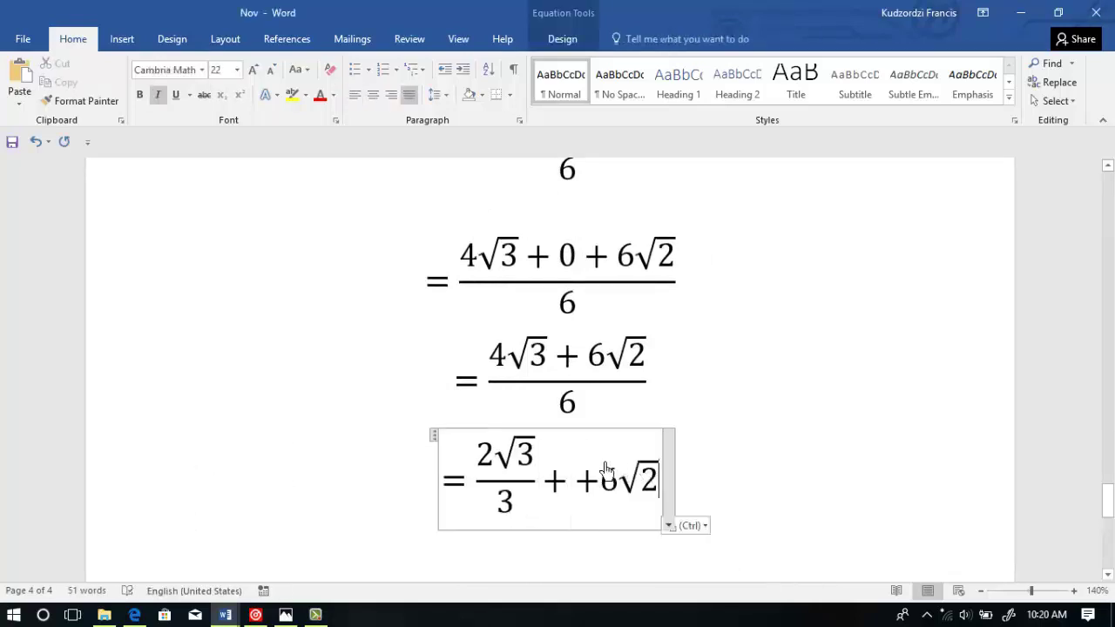
pyautogui.click(607, 471)
pyautogui.press('BackSpace')
pyautogui.press('BackSpace')
pyautogui.click(754, 483)
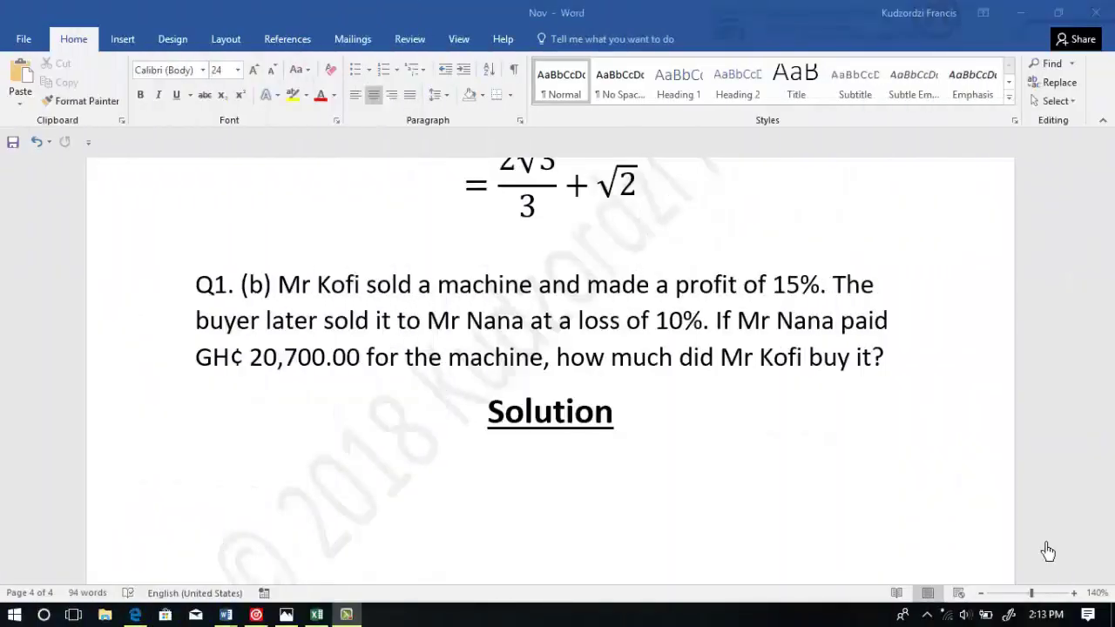
# Step: Place the text cursor on the empty line beneath the Solution heading of Q1 (b)
pyautogui.click(603, 490)
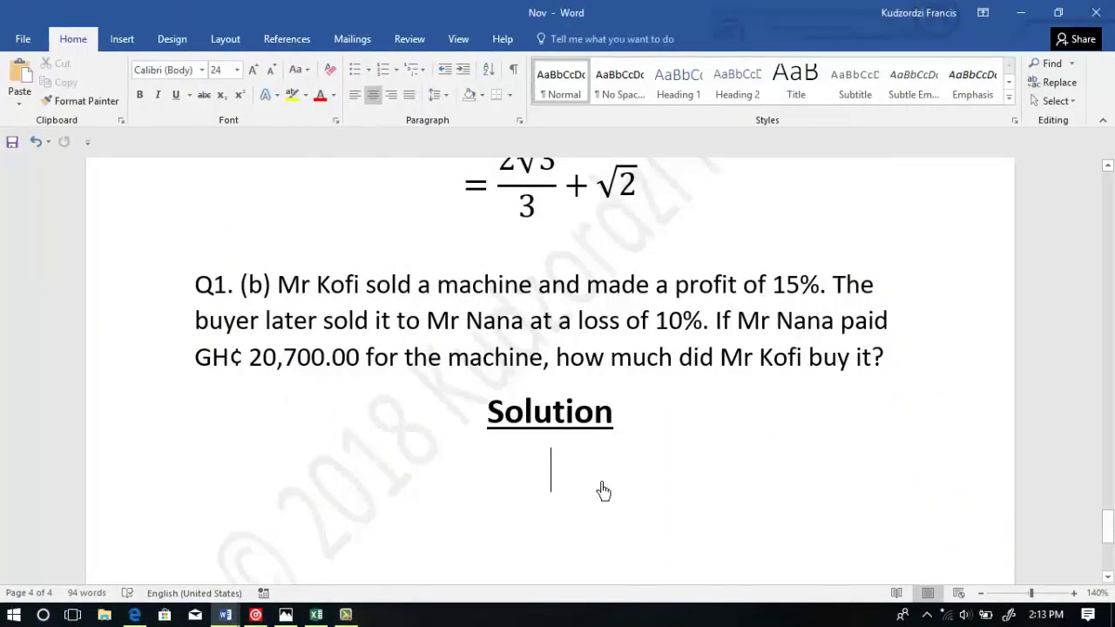